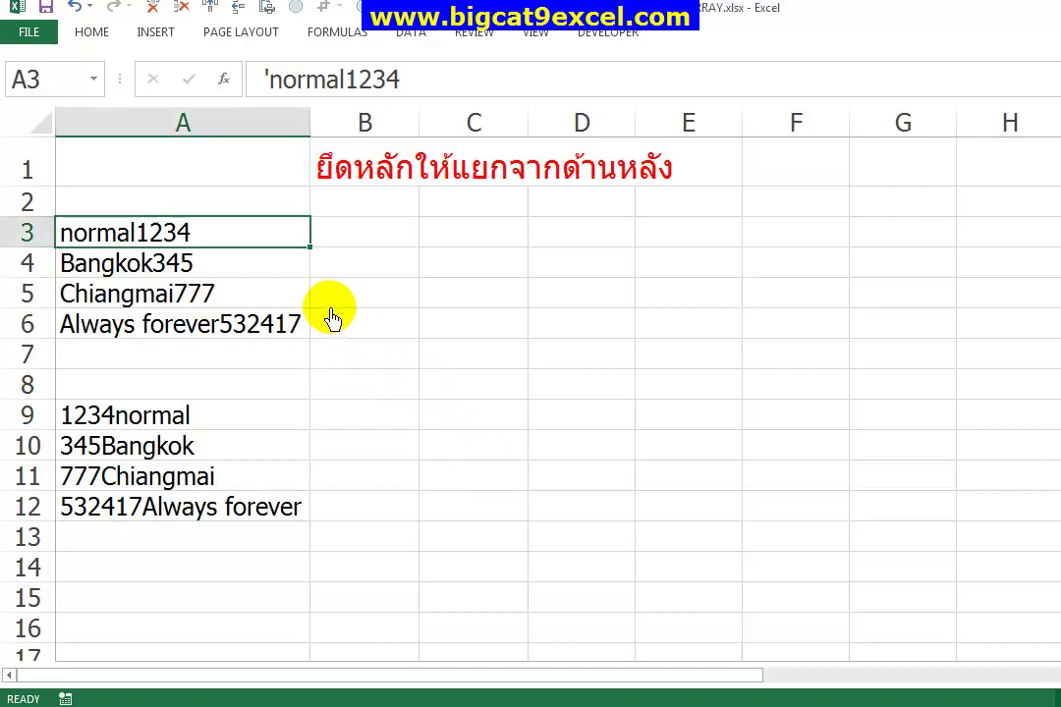
Review the sample entries in A3:A6, A9:A12 and the row 1 title, then select B3.
{"action": "left_click_drag", "start_coordinate": [257, 243], "coordinate": [251, 334]}
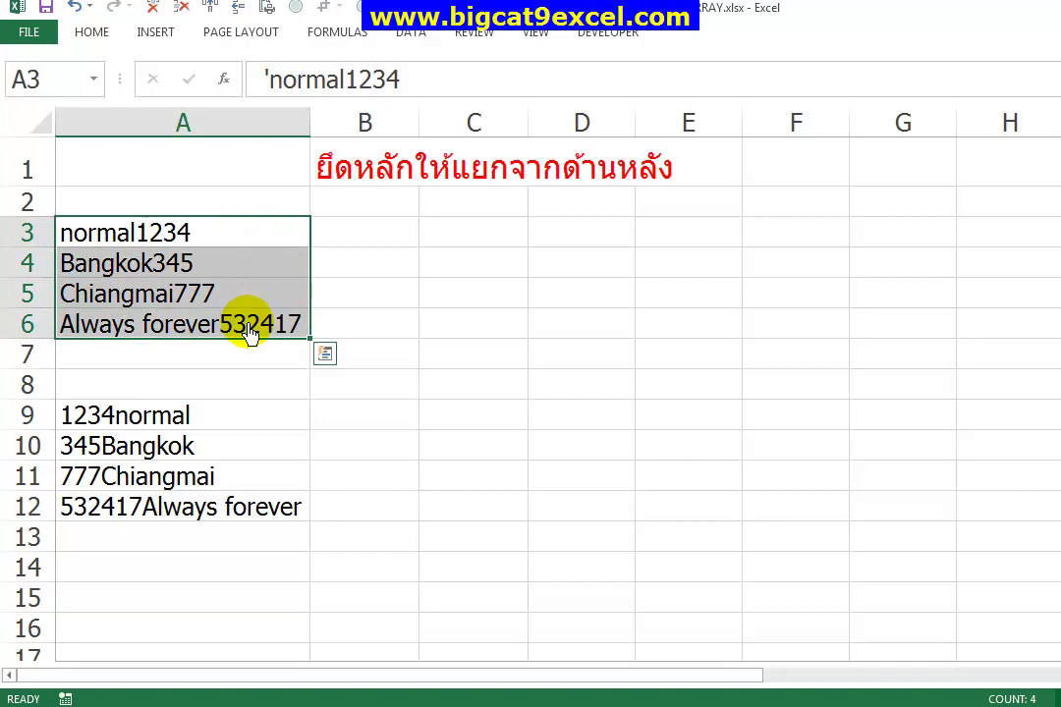
{"action": "left_click_drag", "start_coordinate": [229, 417], "coordinate": [226, 519]}
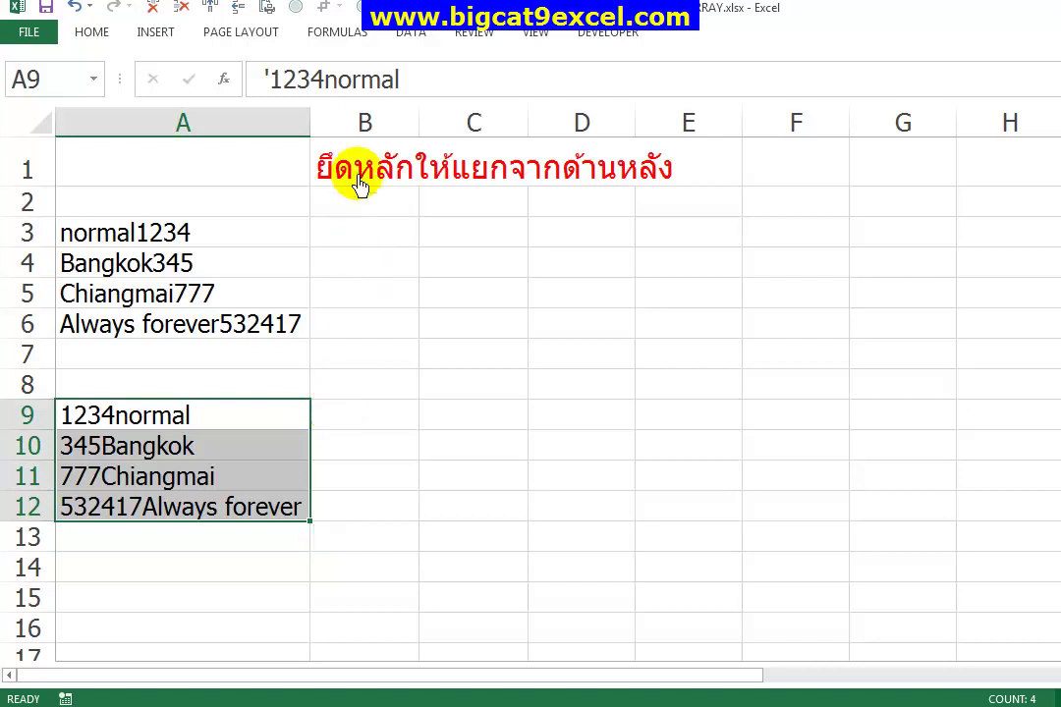
{"action": "left_click_drag", "start_coordinate": [357, 173], "coordinate": [658, 177]}
{"action": "left_click", "coordinate": [331, 241]}
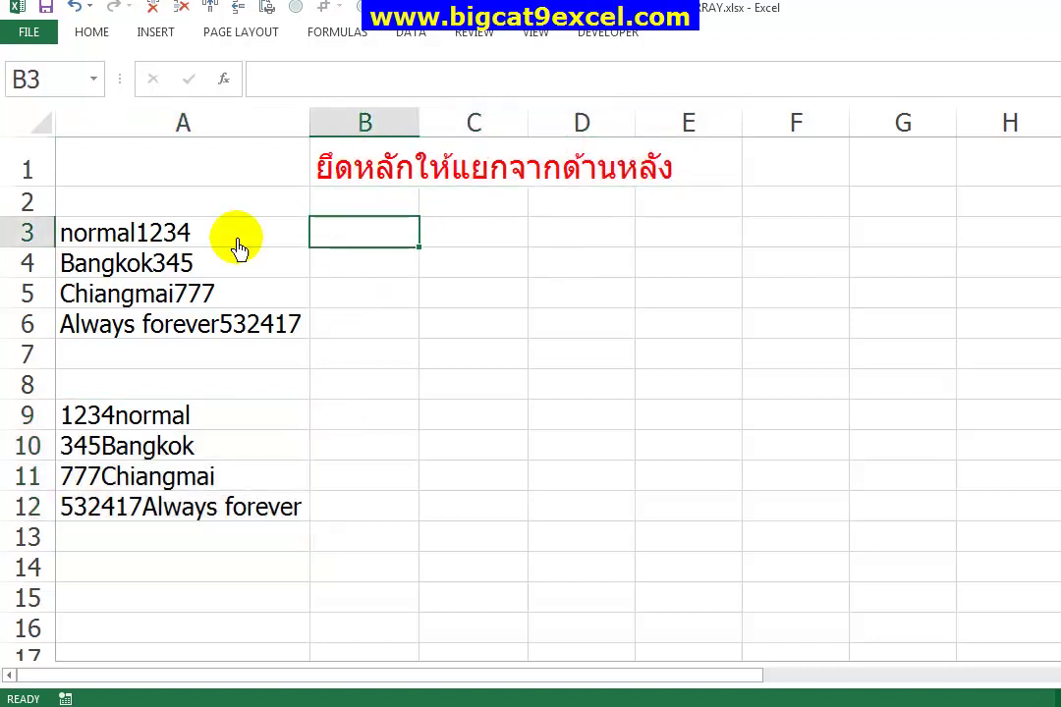
{"action": "left_click_drag", "start_coordinate": [226, 233], "coordinate": [218, 332]}
{"action": "left_click_drag", "start_coordinate": [184, 232], "coordinate": [187, 324]}
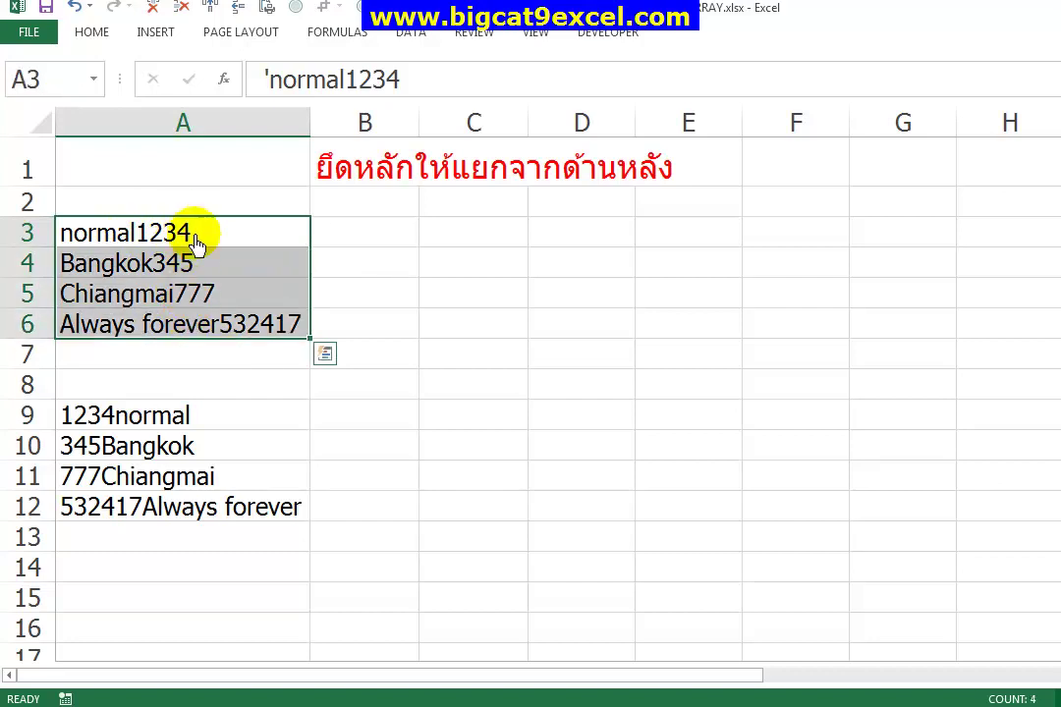
{"action": "left_click", "coordinate": [192, 239]}
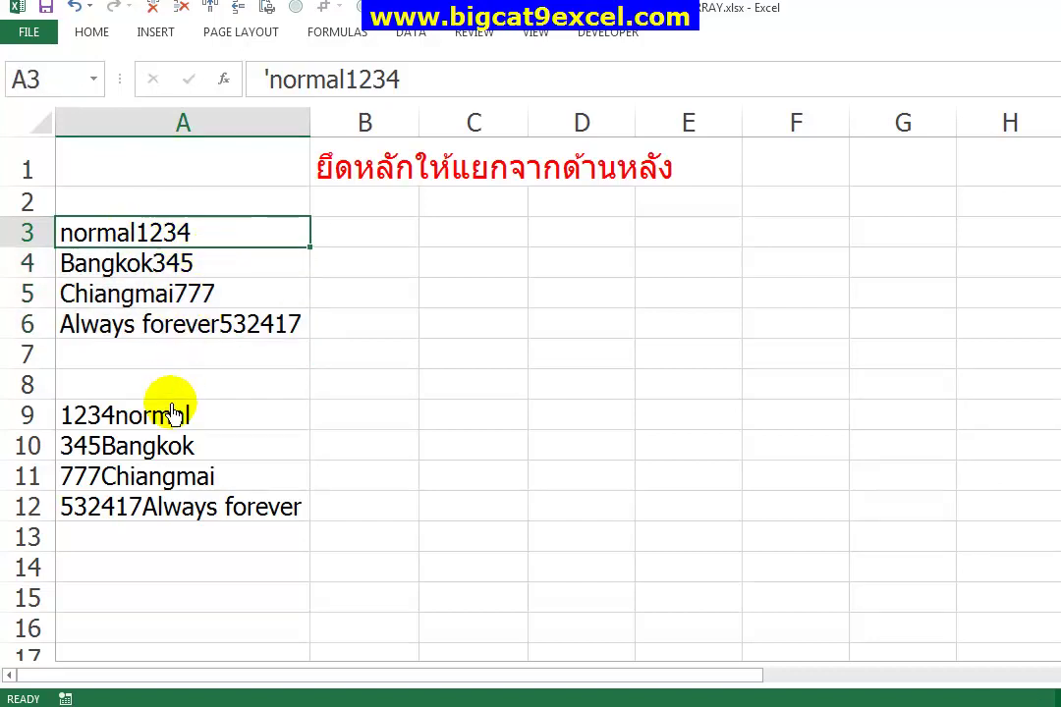
{"action": "left_click_drag", "start_coordinate": [177, 412], "coordinate": [183, 507]}
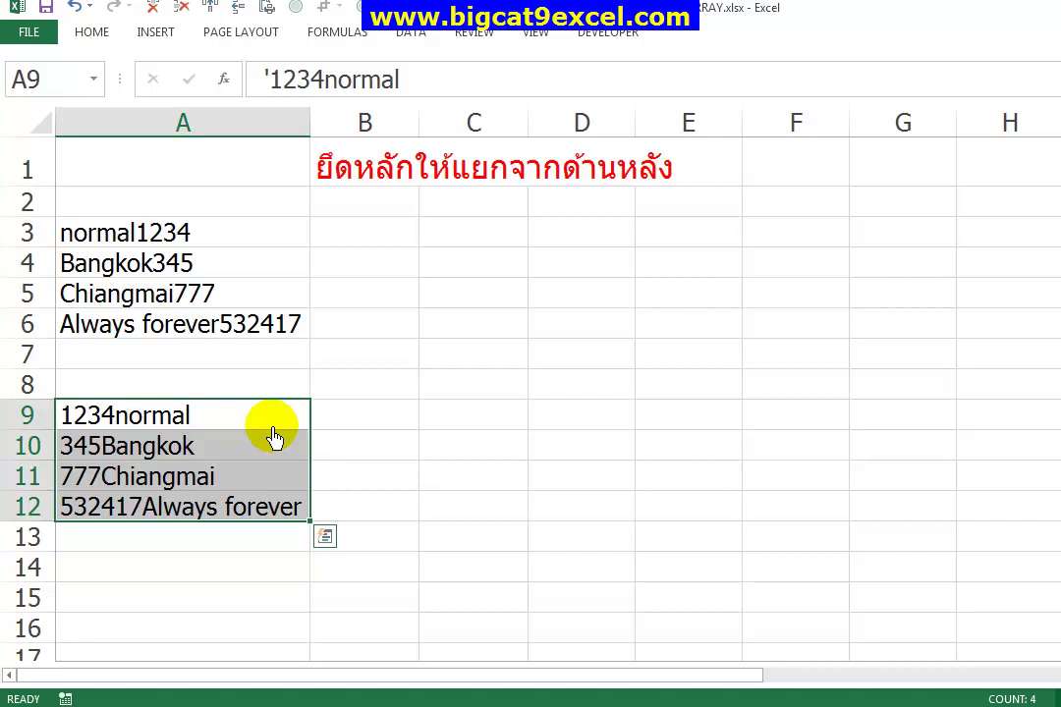
{"action": "left_click", "coordinate": [368, 243]}
{"action": "left_click_drag", "start_coordinate": [371, 245], "coordinate": [356, 331]}
{"action": "left_click", "coordinate": [367, 244]}
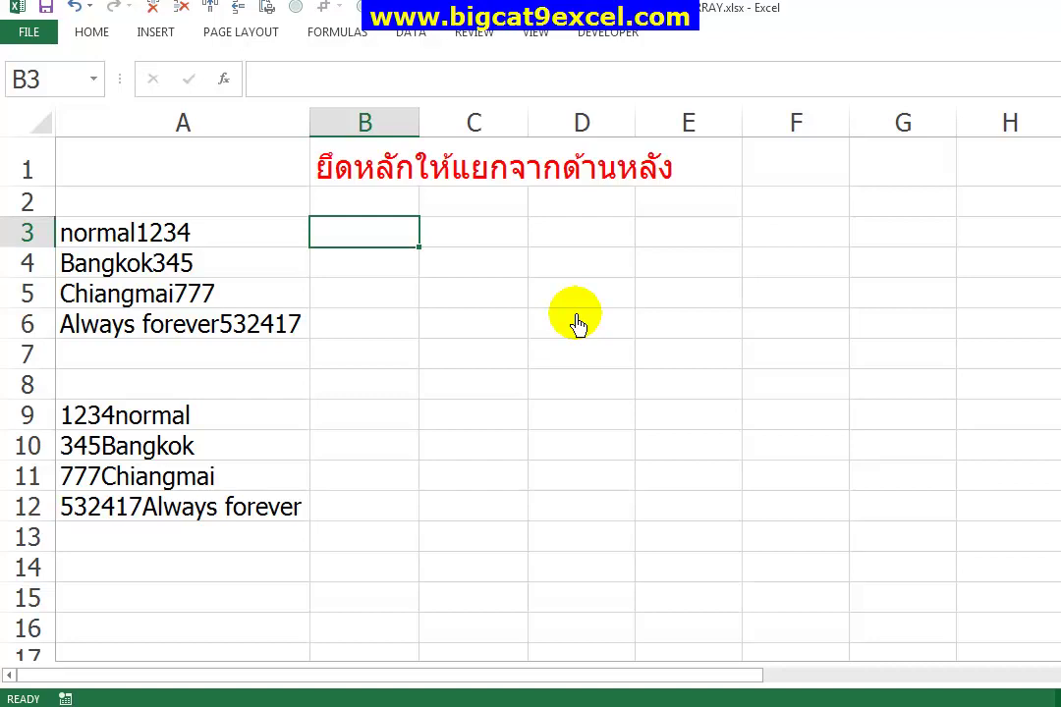
Enter the digit start positions 7, 8, 10 and 15 into B3:B6.
{"action": "type", "text": "7"}
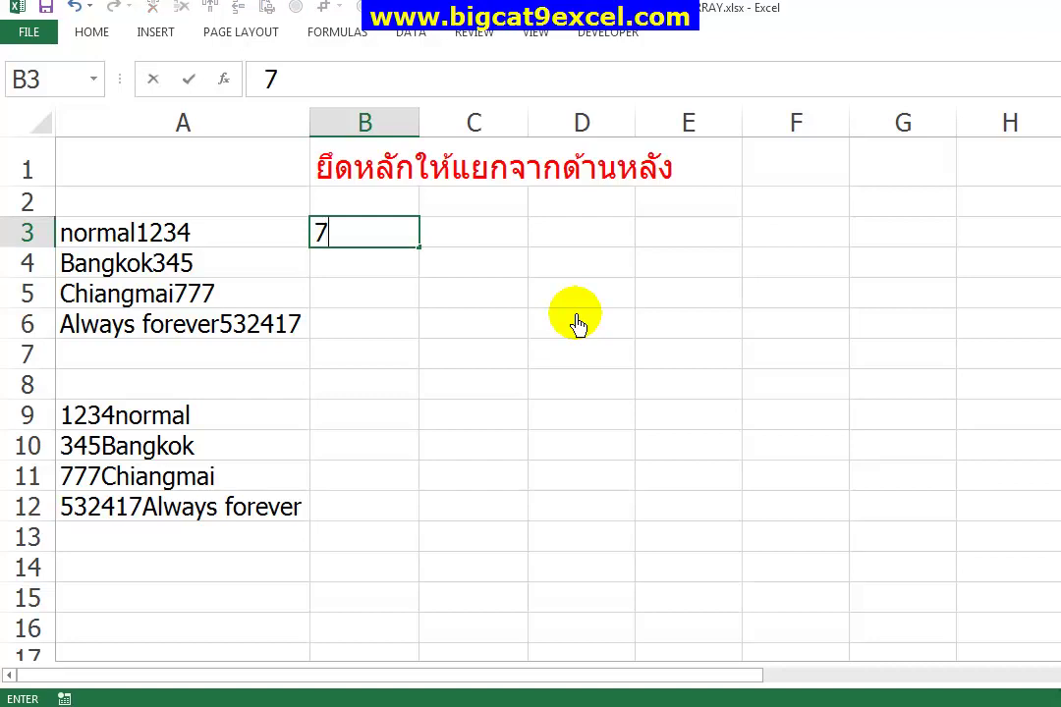
{"action": "key", "text": "Return"}
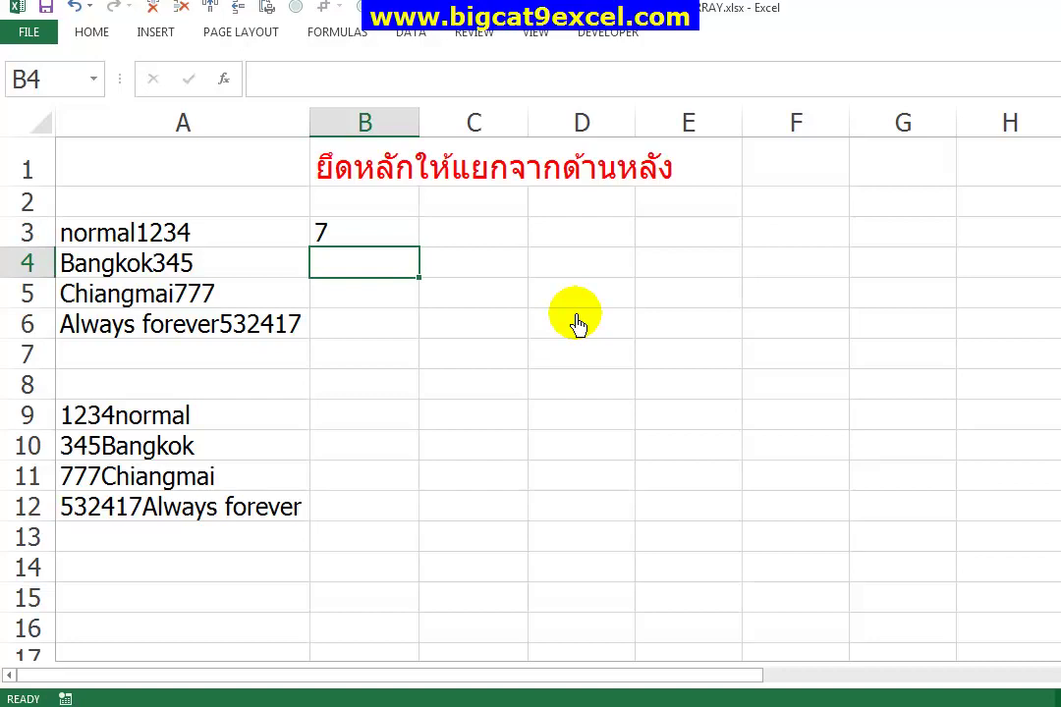
{"action": "type", "text": "8"}
{"action": "key", "text": "Return"}
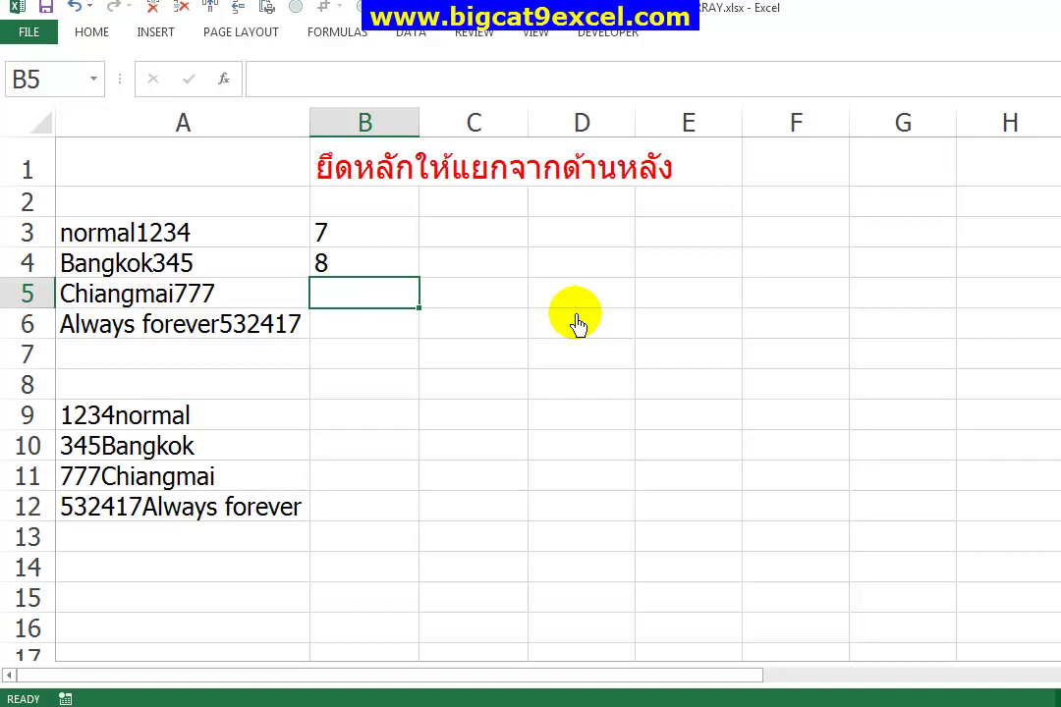
{"action": "type", "text": "10"}
{"action": "key", "text": "Return"}
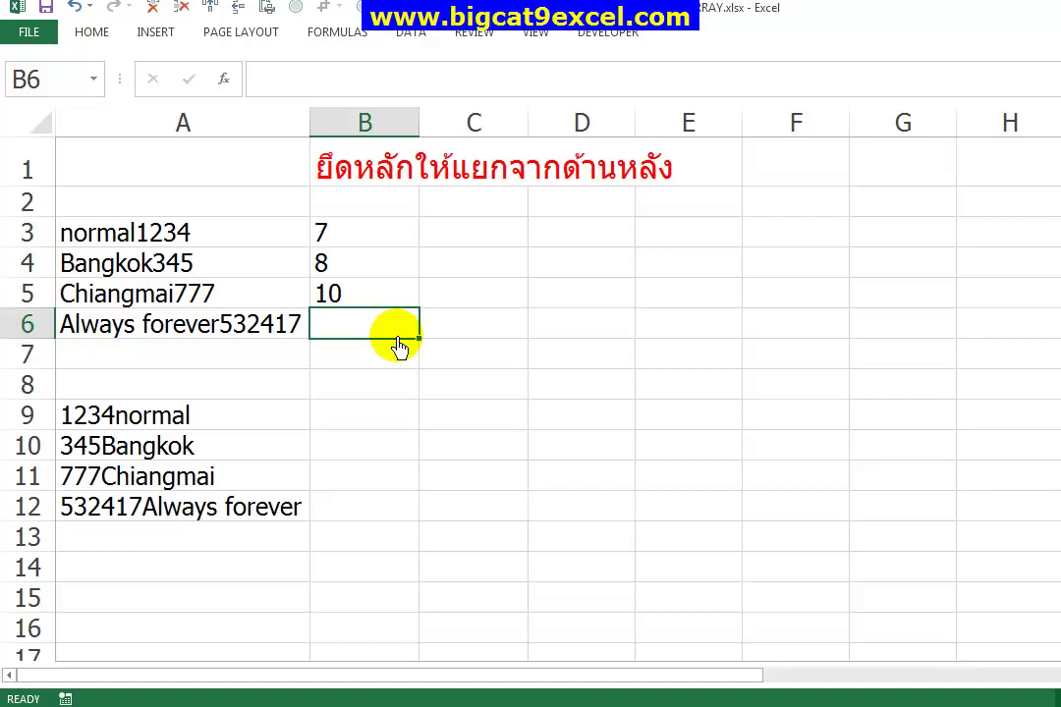
{"action": "type", "text": "15"}
{"action": "key", "text": "Return"}
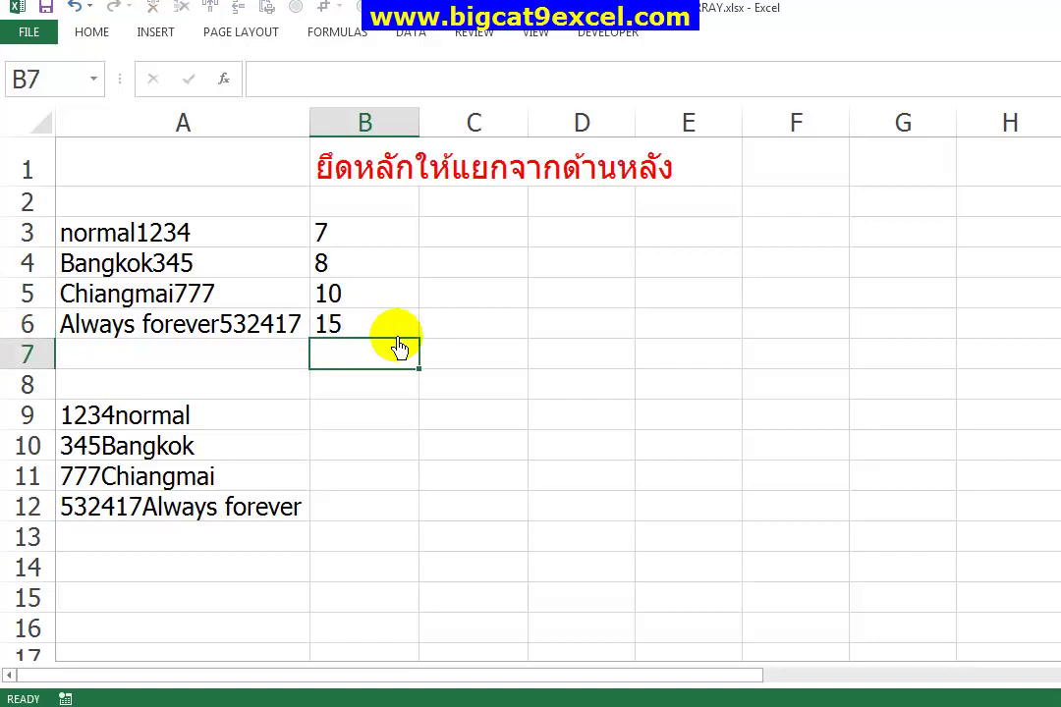
{"action": "key", "text": "Up"}
{"action": "key", "text": "Up"}
{"action": "key", "text": "Up"}
{"action": "key", "text": "Up"}
{"action": "key", "text": "Down"}
{"action": "key", "text": "Down"}
{"action": "key", "text": "Up"}
{"action": "key", "text": "Up"}
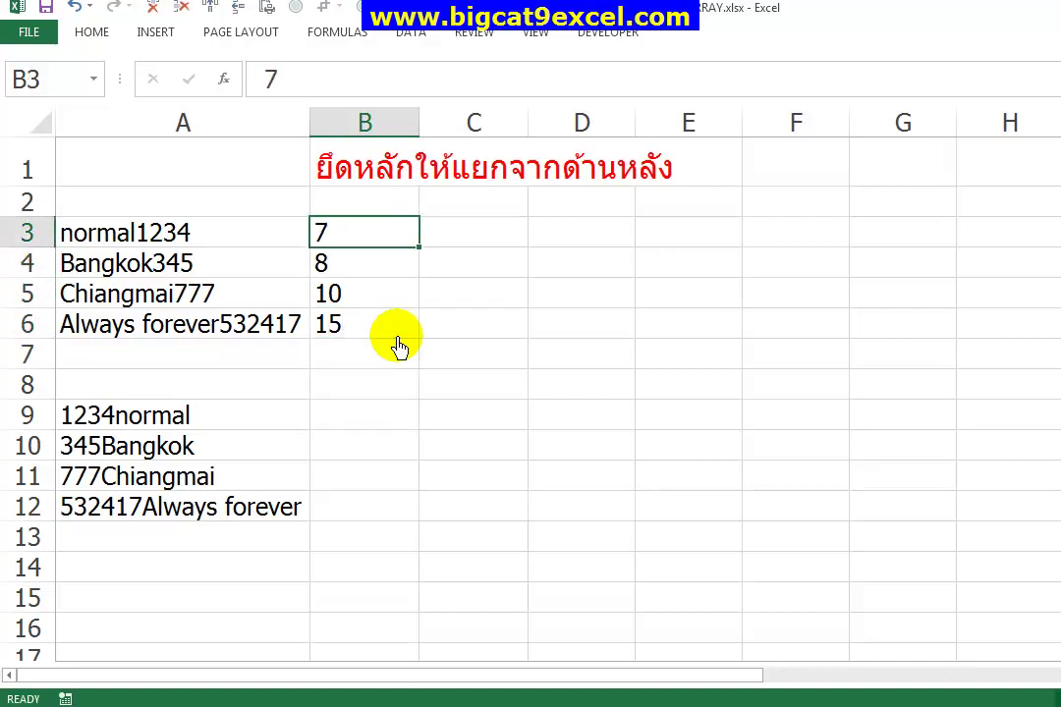
{"action": "key", "text": "Right"}
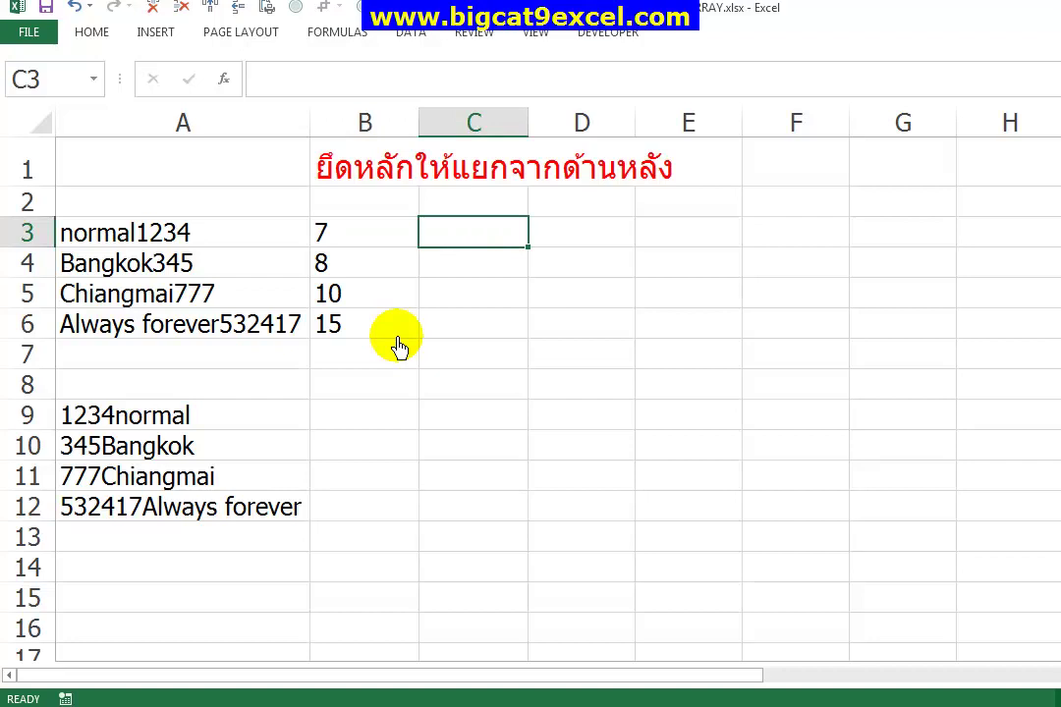
Copy the MID syntax note from J3 and paste it into D2.
{"action": "key", "text": "Right"}
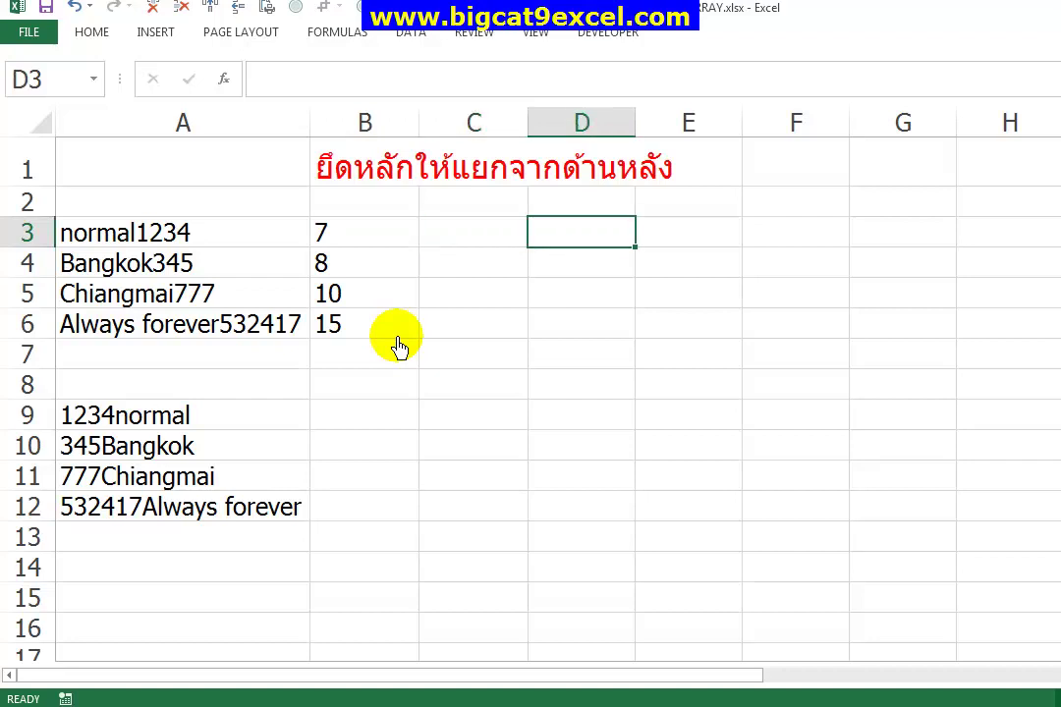
{"action": "key", "text": "ctrl+Right"}
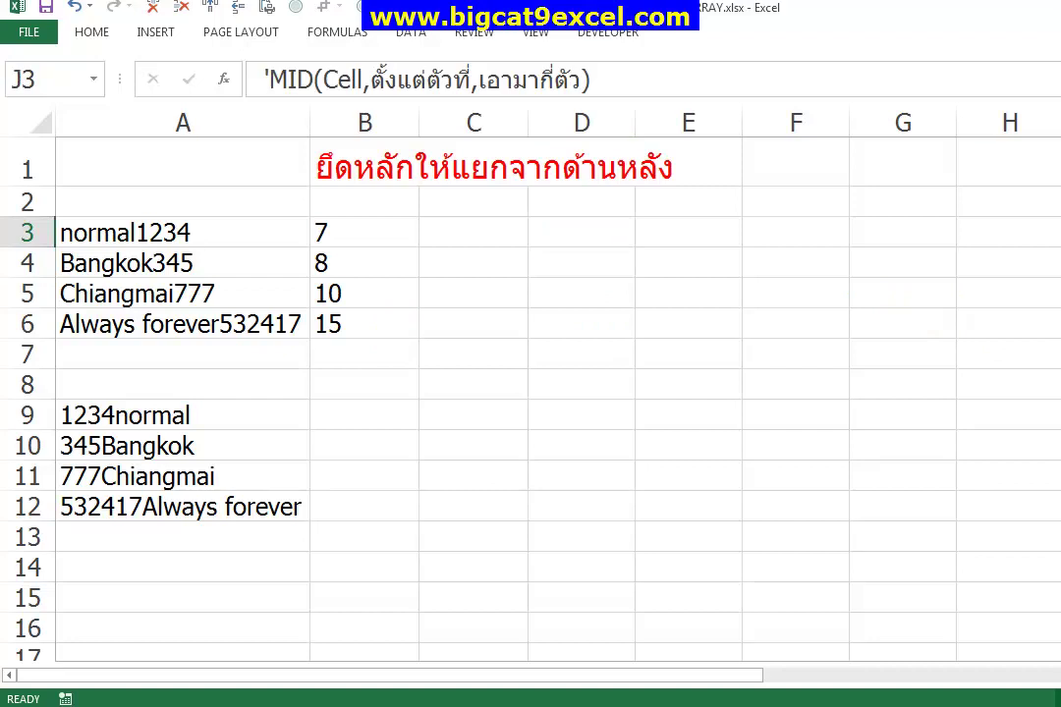
{"action": "key", "text": "ctrl+c"}
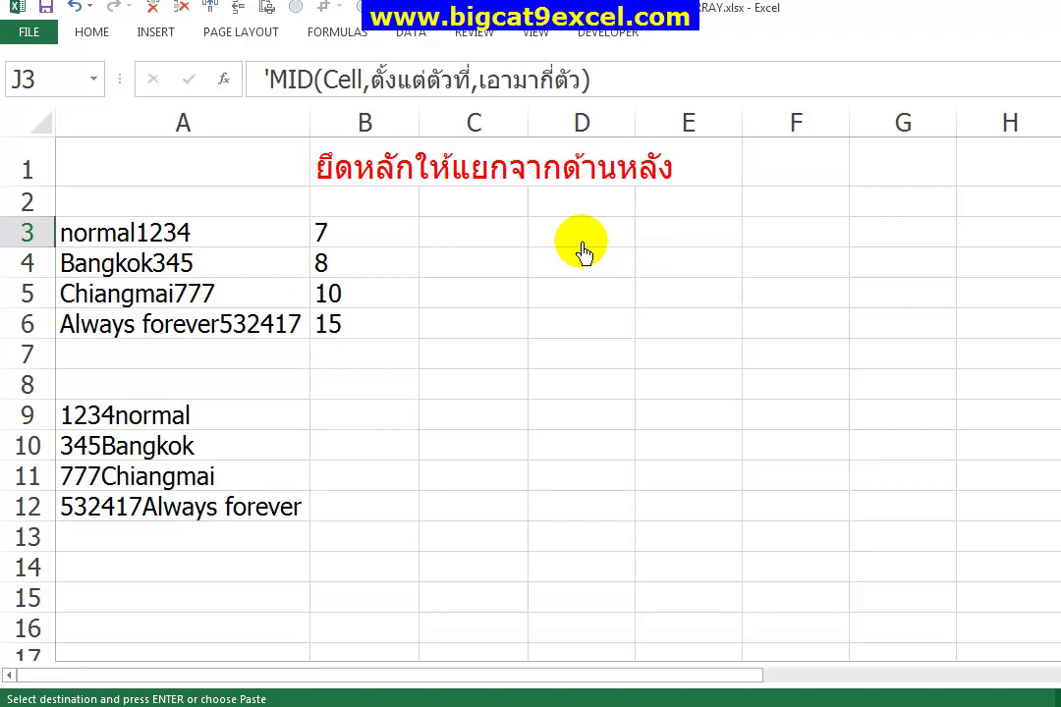
{"action": "left_click", "coordinate": [580, 218]}
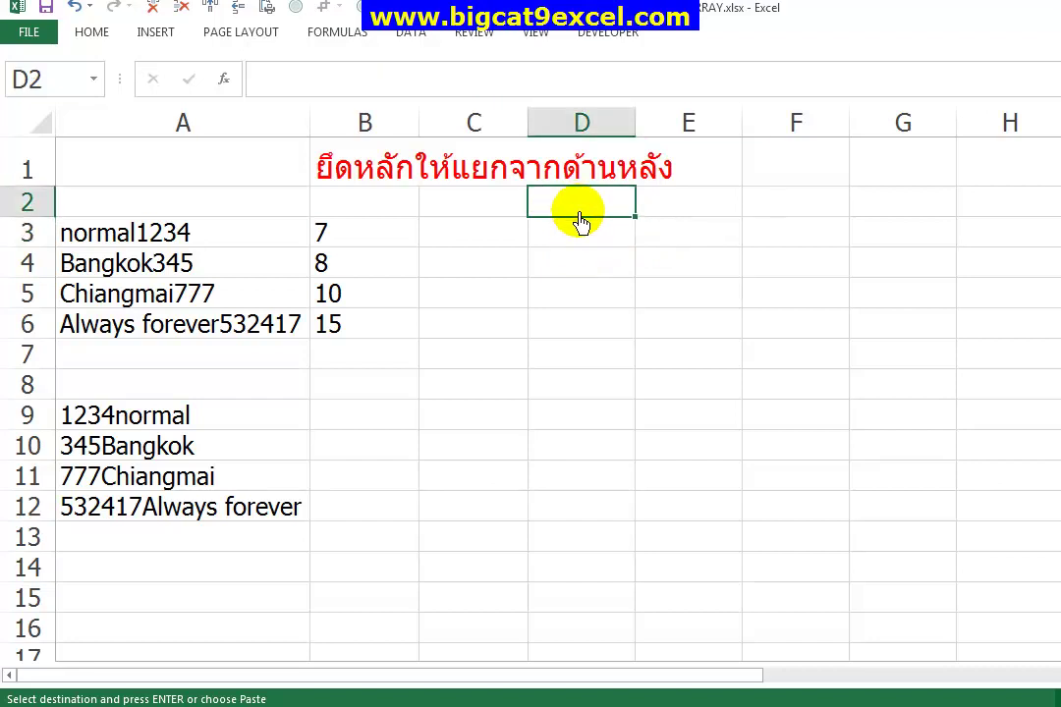
{"action": "key", "text": "Return"}
{"action": "key", "text": "Left"}
{"action": "key", "text": "Down"}
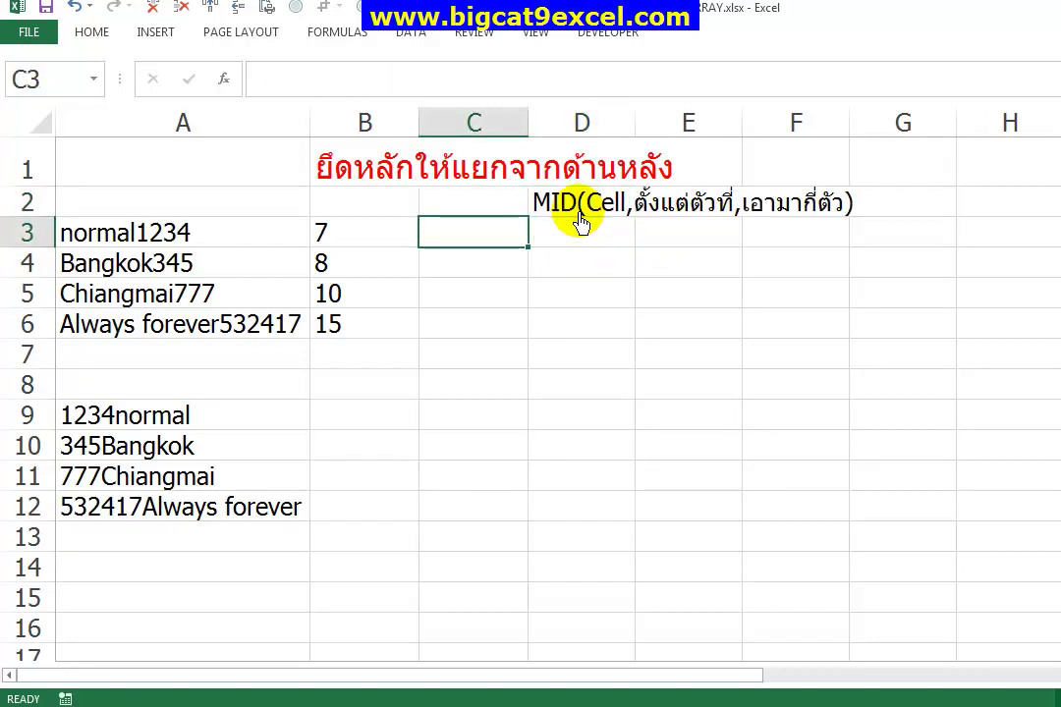
Enter =MID(A3,B3,999) in C3.
{"action": "type", "text": "=mid"}
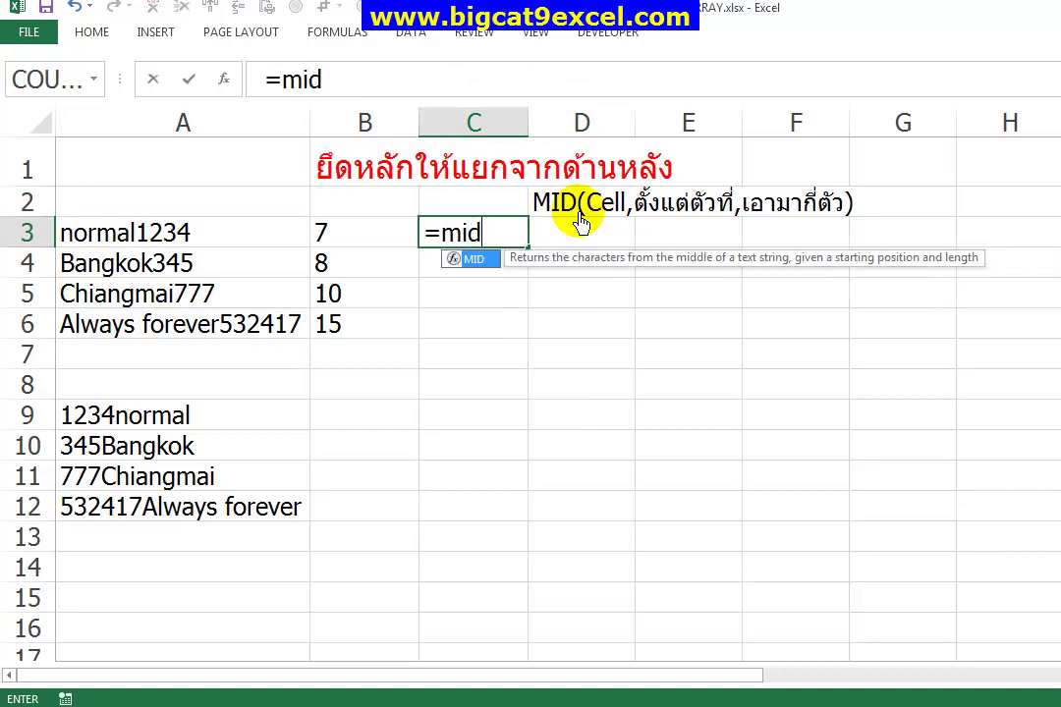
{"action": "type", "text": "("}
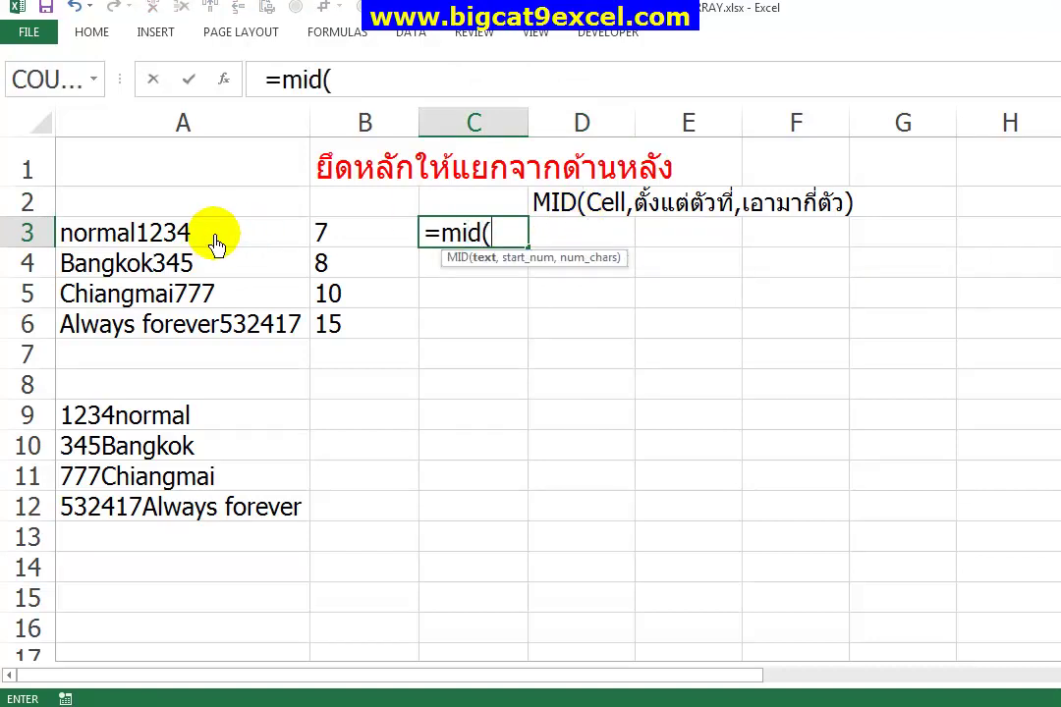
{"action": "left_click", "coordinate": [214, 241]}
{"action": "type", "text": ","}
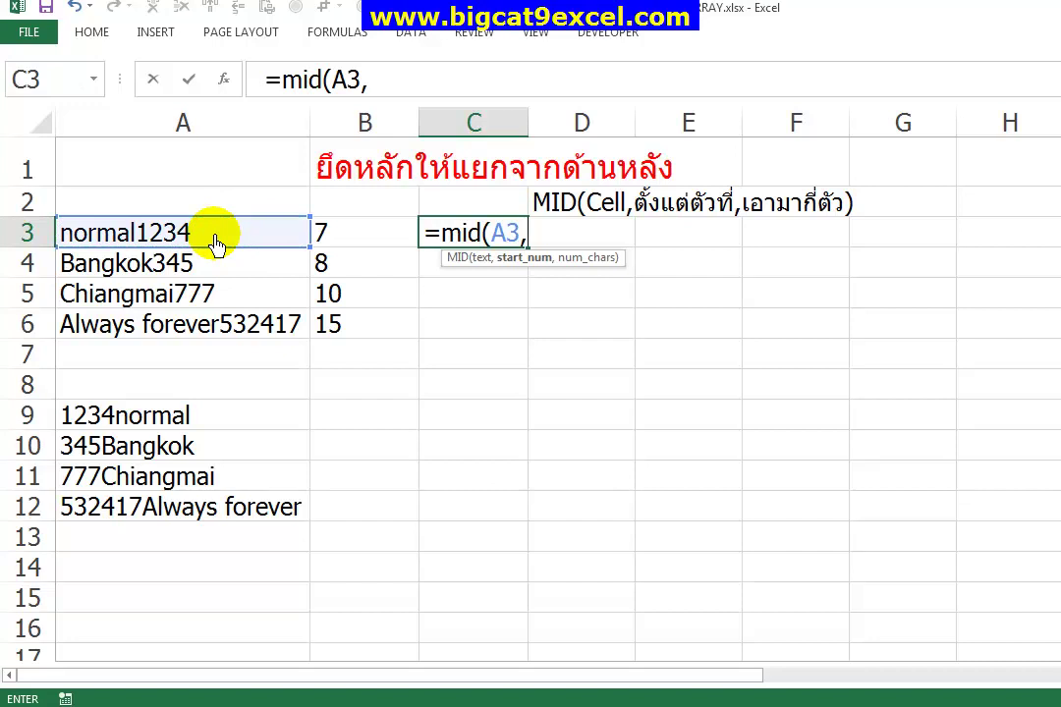
{"action": "left_click", "coordinate": [343, 242]}
{"action": "type", "text": ",999)"}
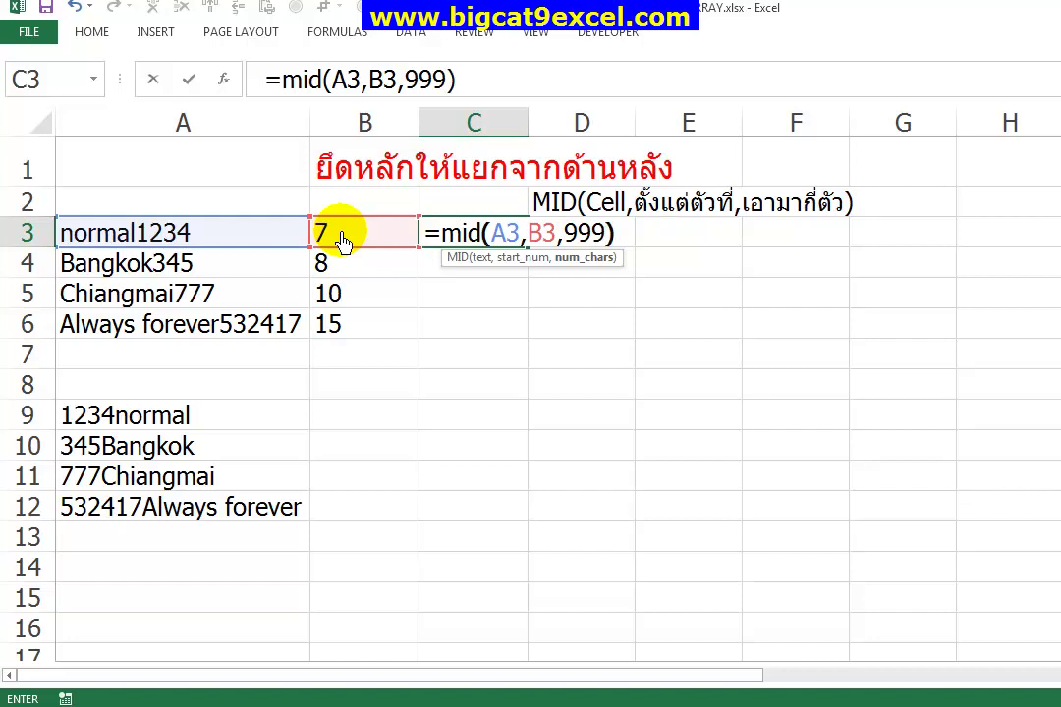
{"action": "key", "text": "Return"}
Fill the MID formula down C3:C6, giving 1234, 345, 777 and 532417.
{"action": "key", "text": "Up"}
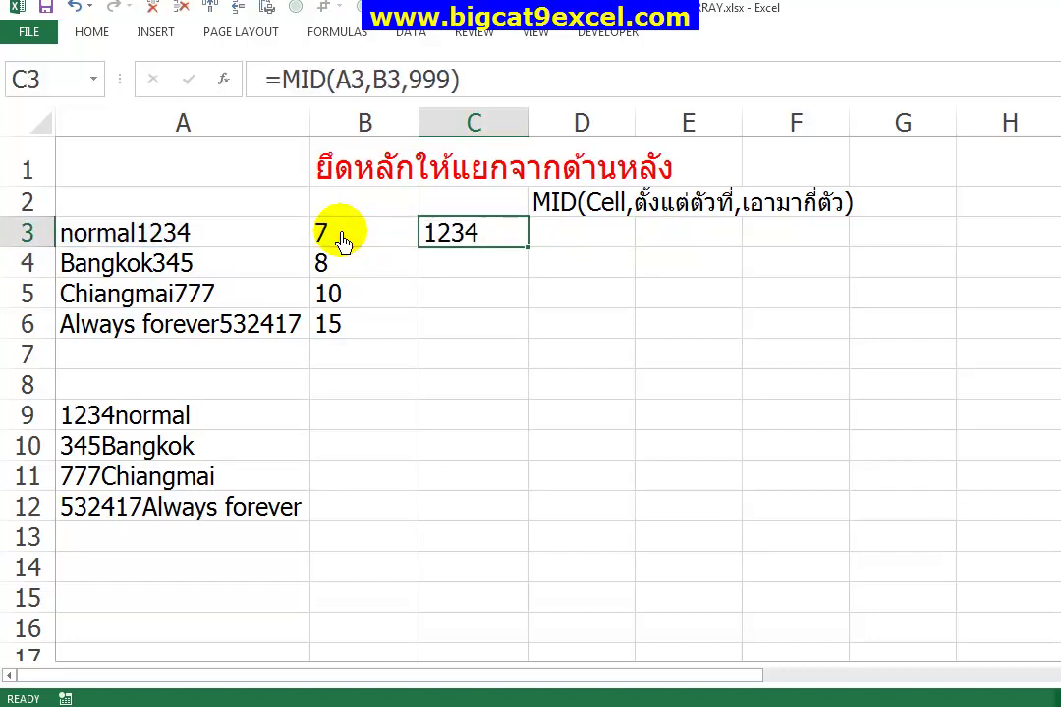
{"action": "key", "text": "ctrl+c"}
{"action": "key", "text": "shift+Down"}
{"action": "key", "text": "shift+Down"}
{"action": "key", "text": "shift+Down"}
{"action": "key", "text": "Return"}
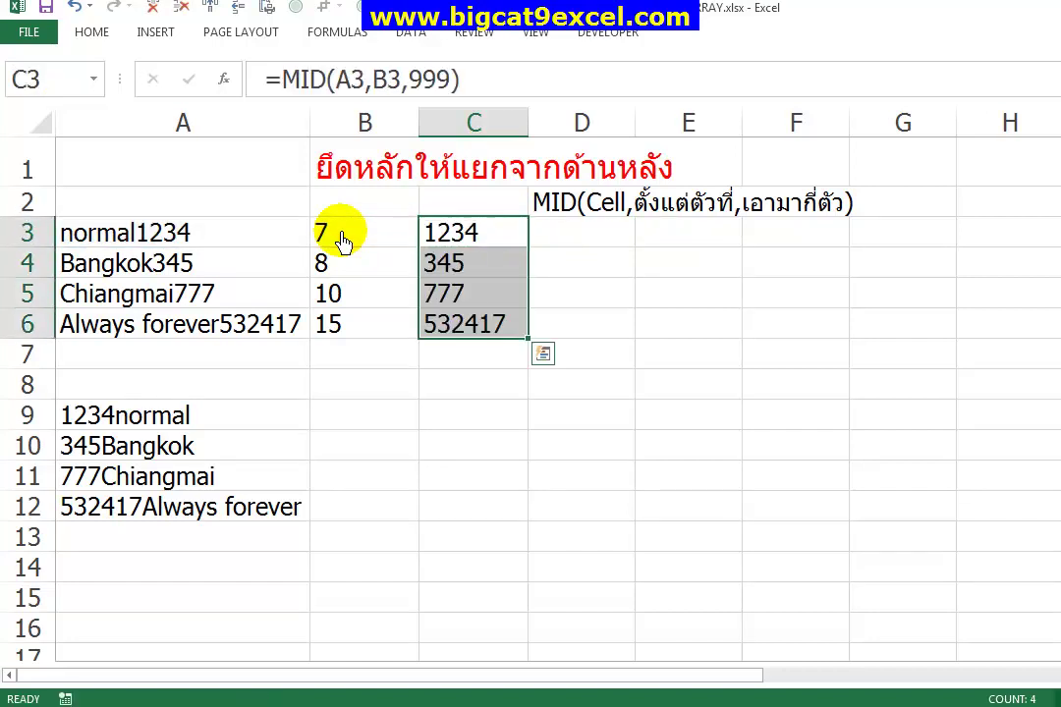
{"action": "key", "text": "ctrl+Down"}
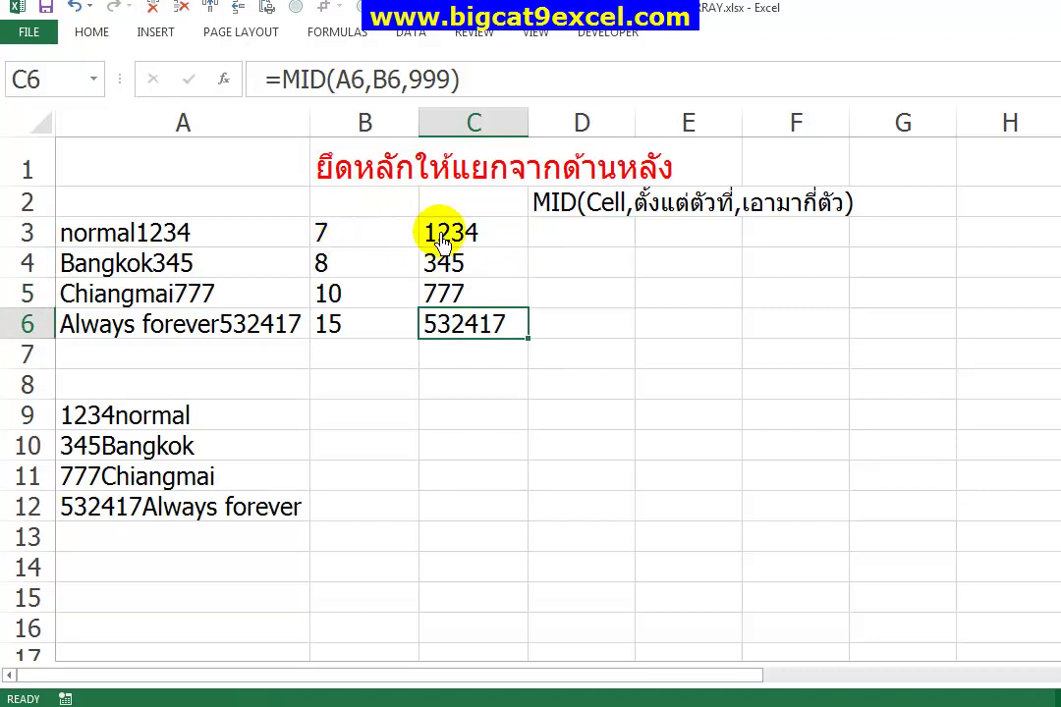
{"action": "left_click_drag", "start_coordinate": [438, 237], "coordinate": [458, 339]}
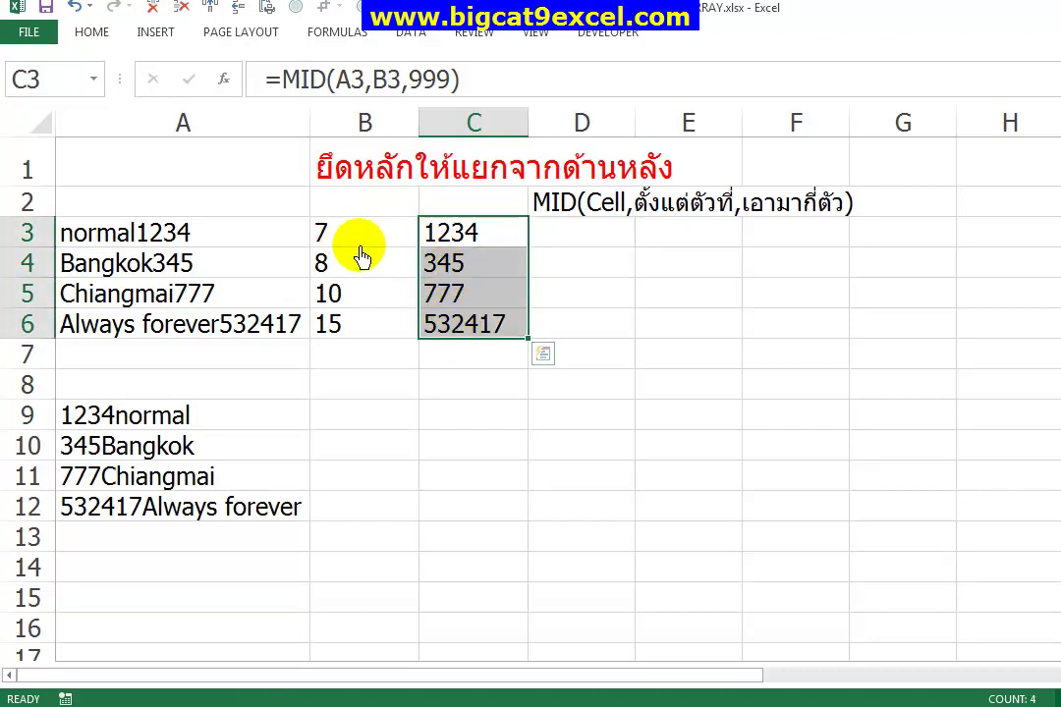
{"action": "left_click_drag", "start_coordinate": [356, 236], "coordinate": [365, 324]}
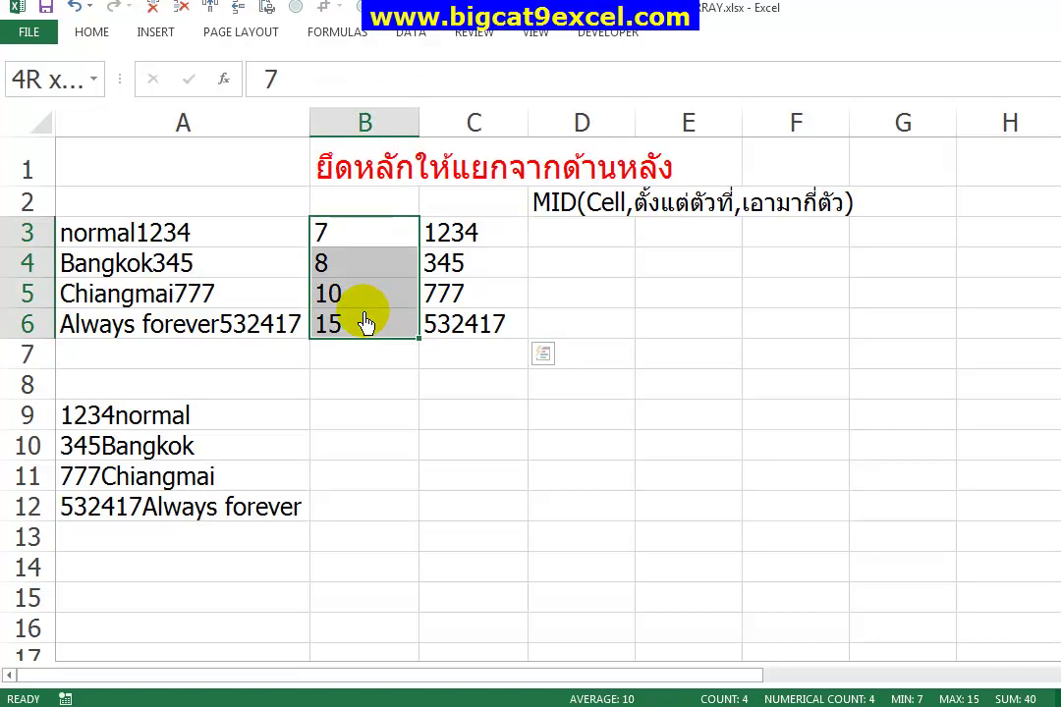
{"action": "left_click_drag", "start_coordinate": [377, 235], "coordinate": [550, 359]}
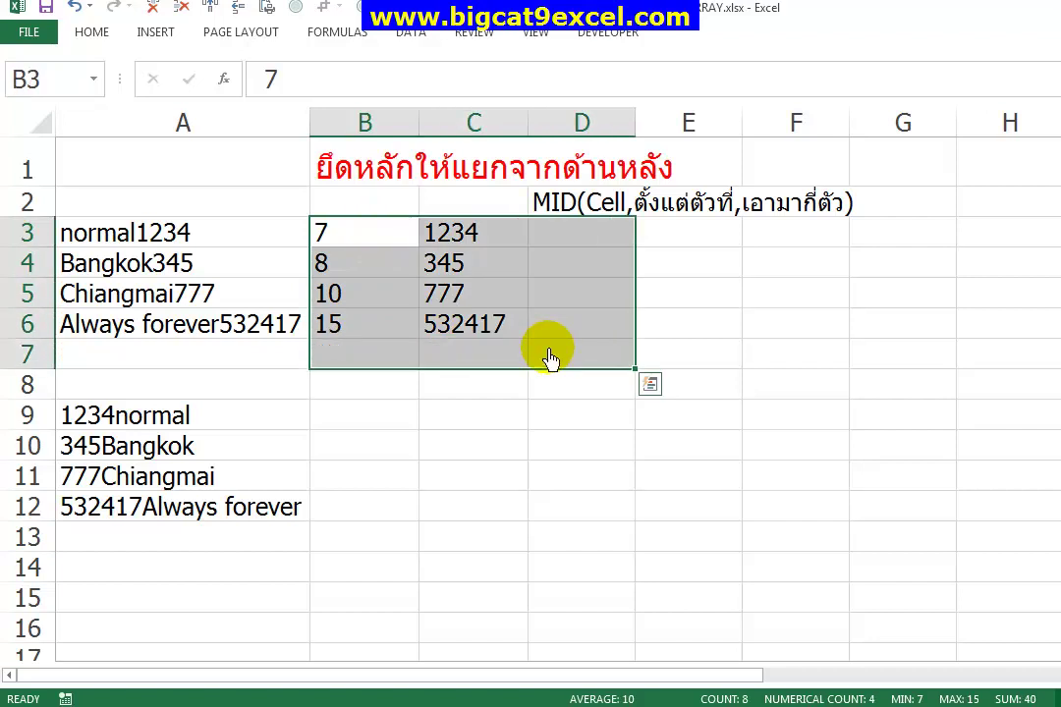
Clear the helper values and type =SEARCH({0,1,2,3,4,5,6,7,8,9},A3) into B3.
{"action": "key", "text": "Delete"}
{"action": "key", "text": "shift+BackSpace"}
{"action": "type", "text": "="}
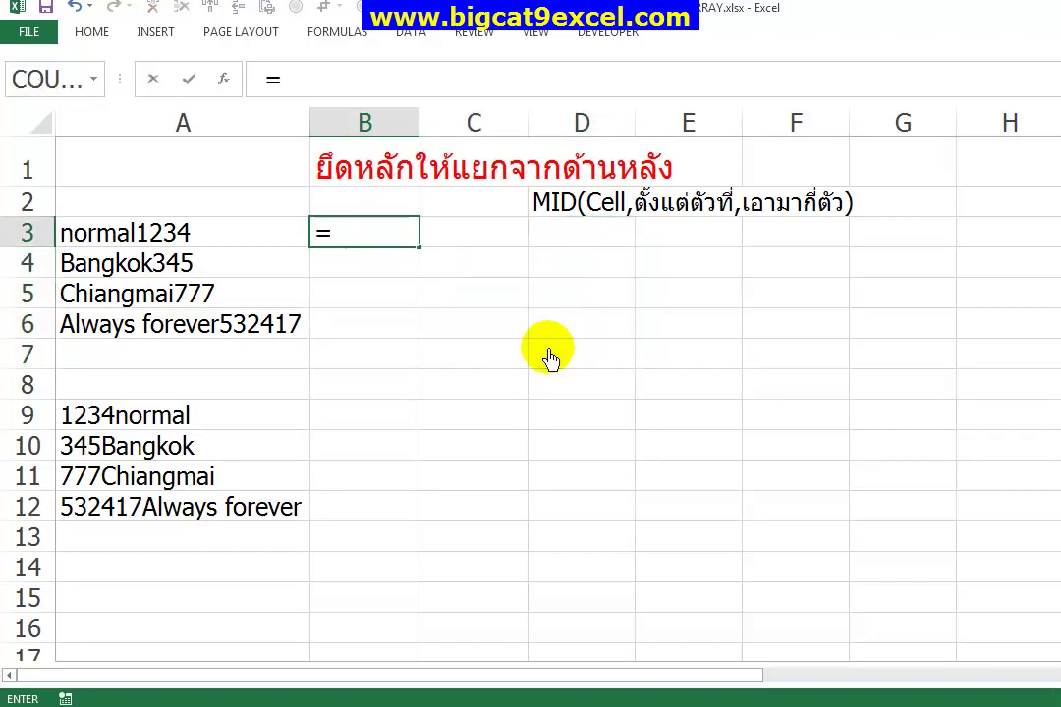
{"action": "type", "text": "SEARCH("}
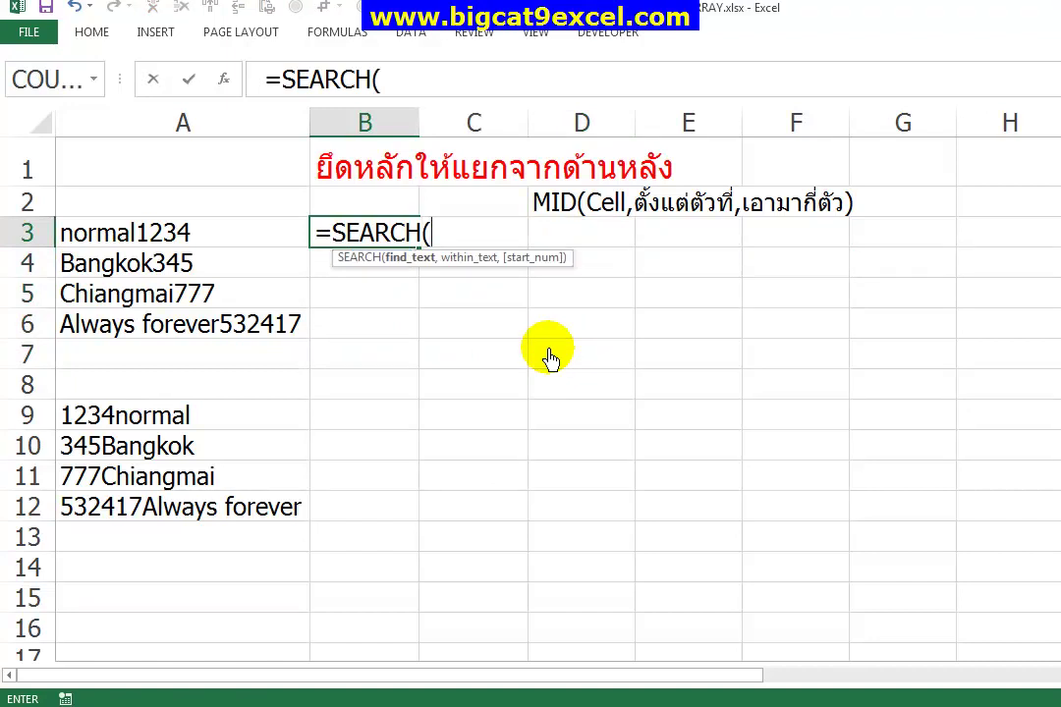
{"action": "type", "text": "{"}
{"action": "type", "text": "0"}
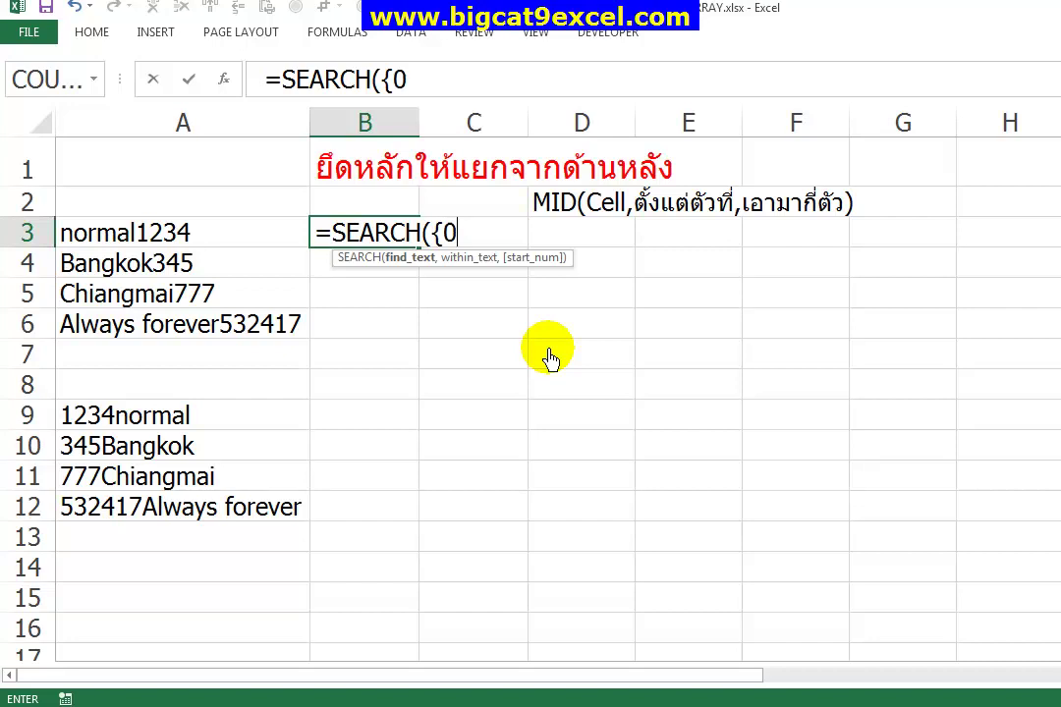
{"action": "type", "text": ",1,2,3"}
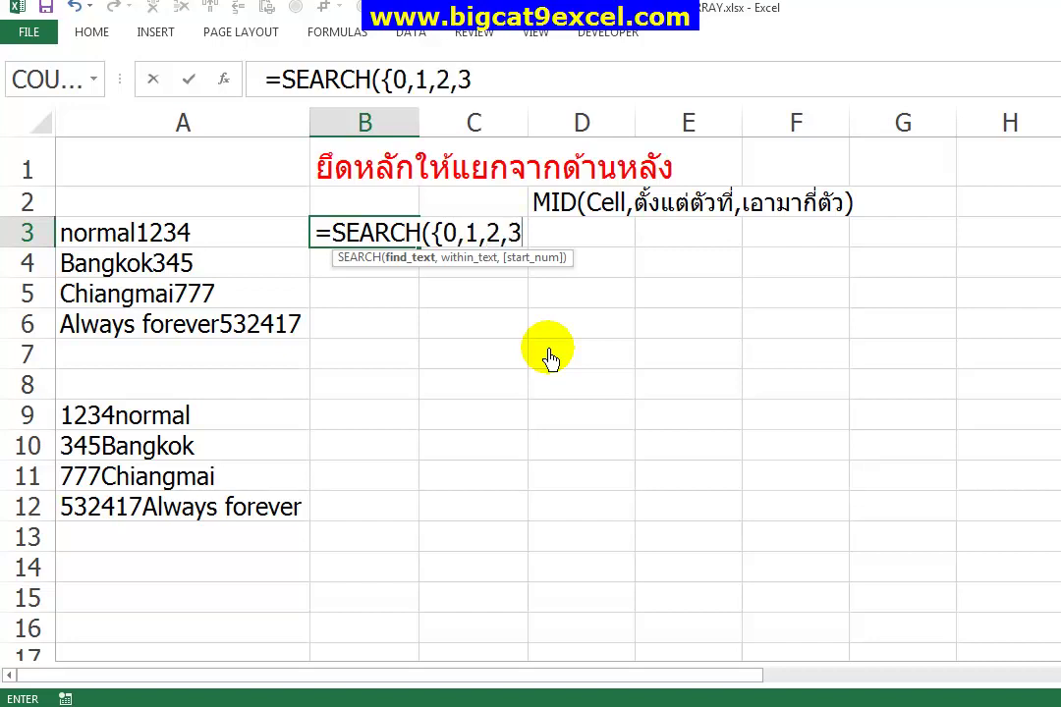
{"action": "type", "text": ",4,5"}
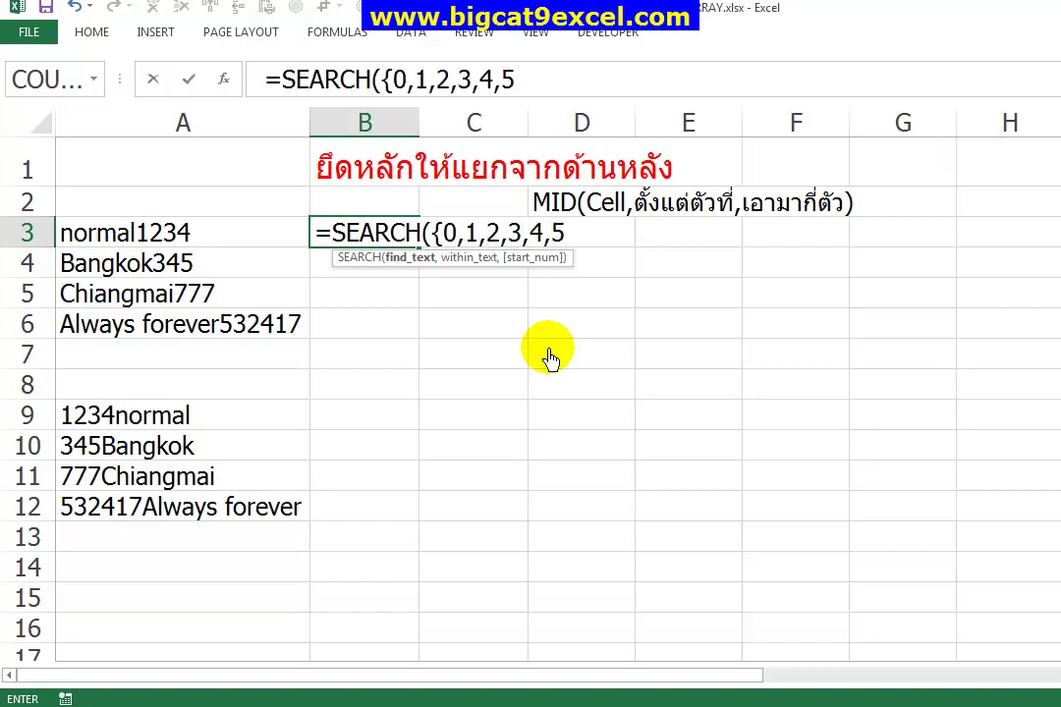
{"action": "type", "text": ",6,"}
{"action": "type", "text": ",7"}
{"action": "key", "text": "BackSpace"}
{"action": "key", "text": "BackSpace"}
{"action": "type", "text": "7,8,9"}
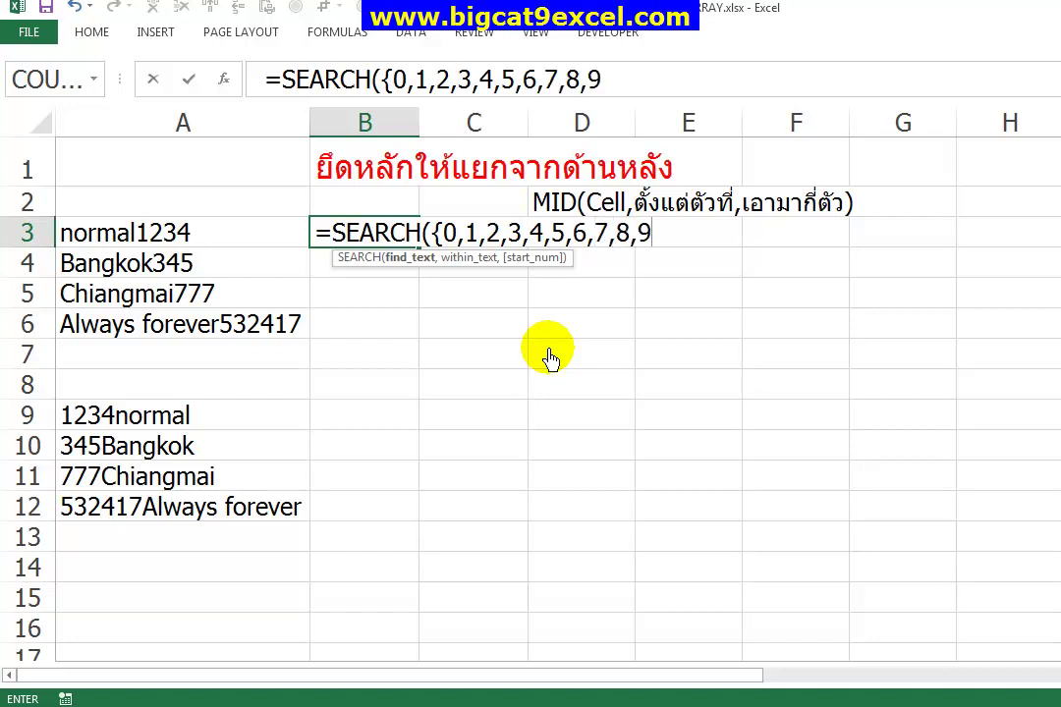
{"action": "type", "text": "}"}
{"action": "type", "text": ","}
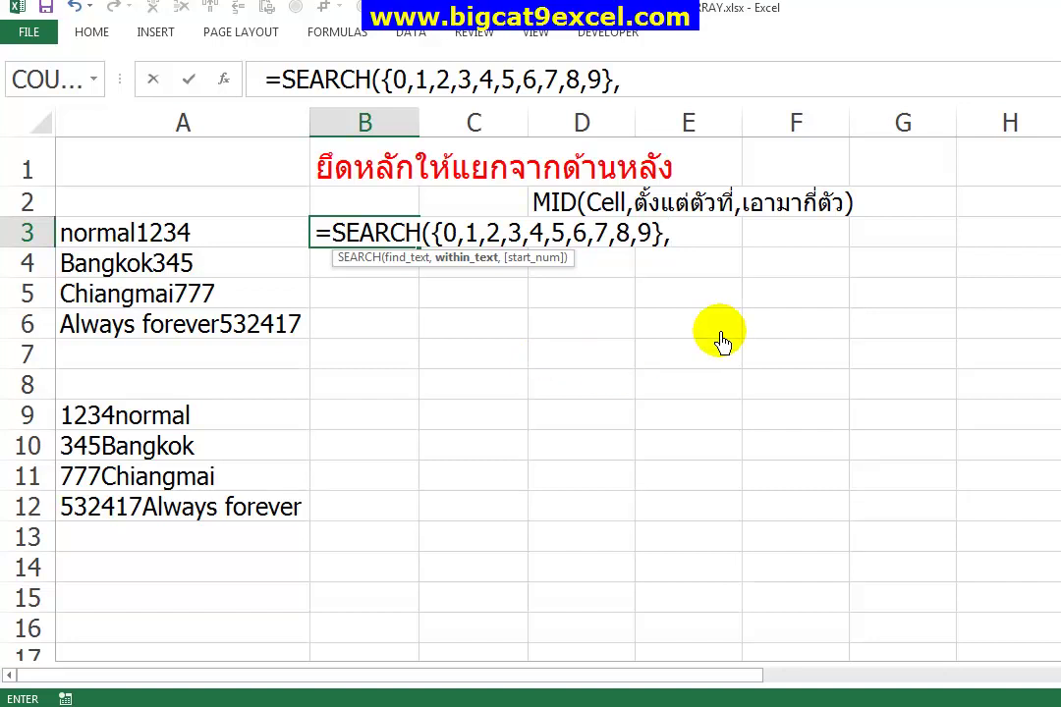
{"action": "left_click", "coordinate": [256, 243]}
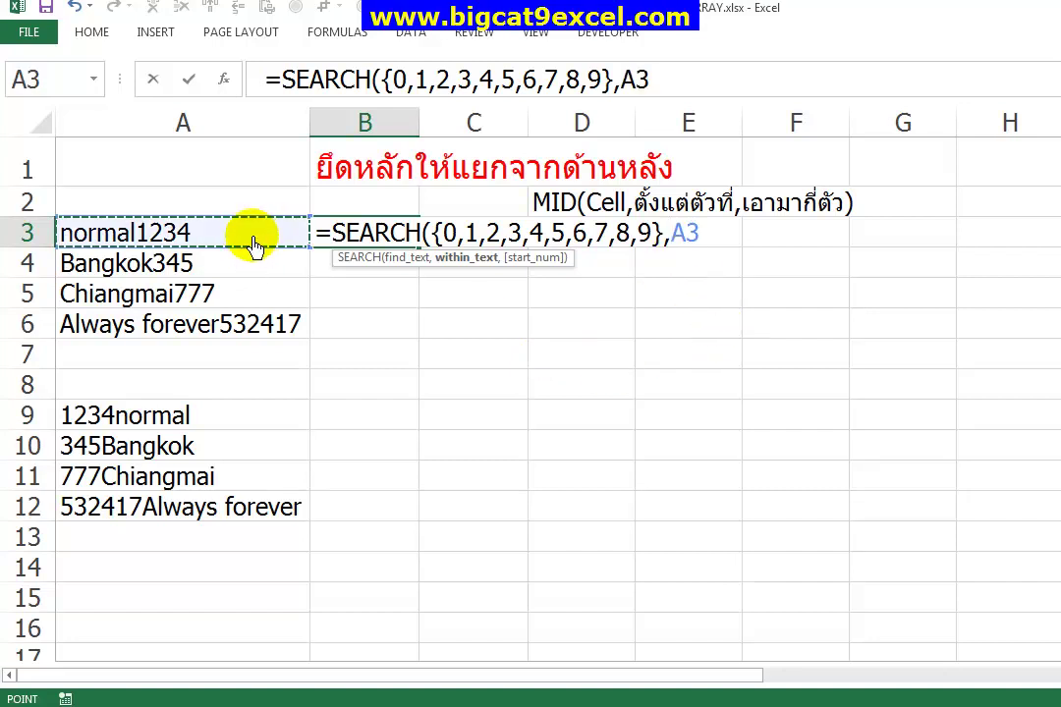
{"action": "type", "text": ")"}
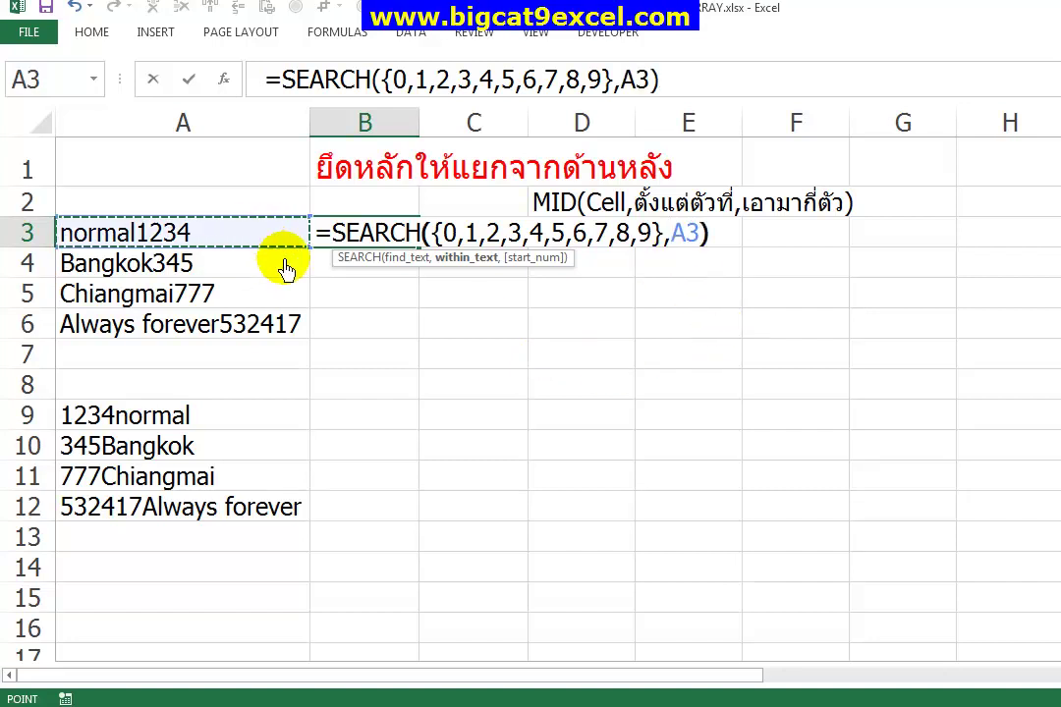
{"action": "left_click", "coordinate": [334, 244]}
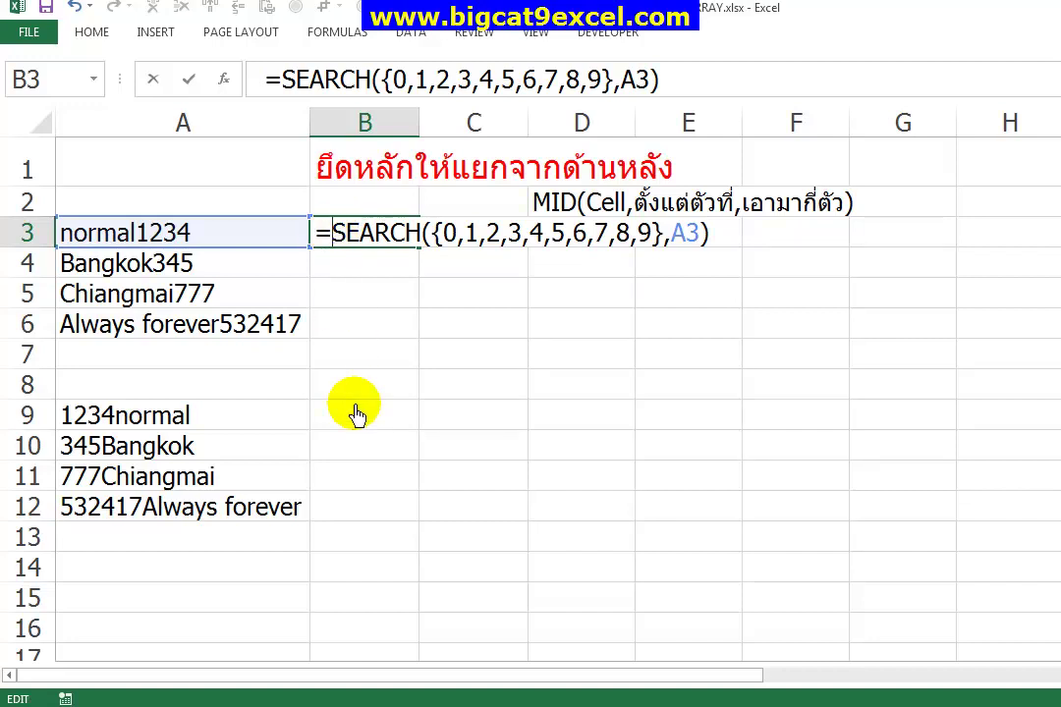
Wrap B3's SEARCH in IFERROR(...,"") and MIN, committed as an array formula returning 7.
{"action": "type", "text": "IFER"}
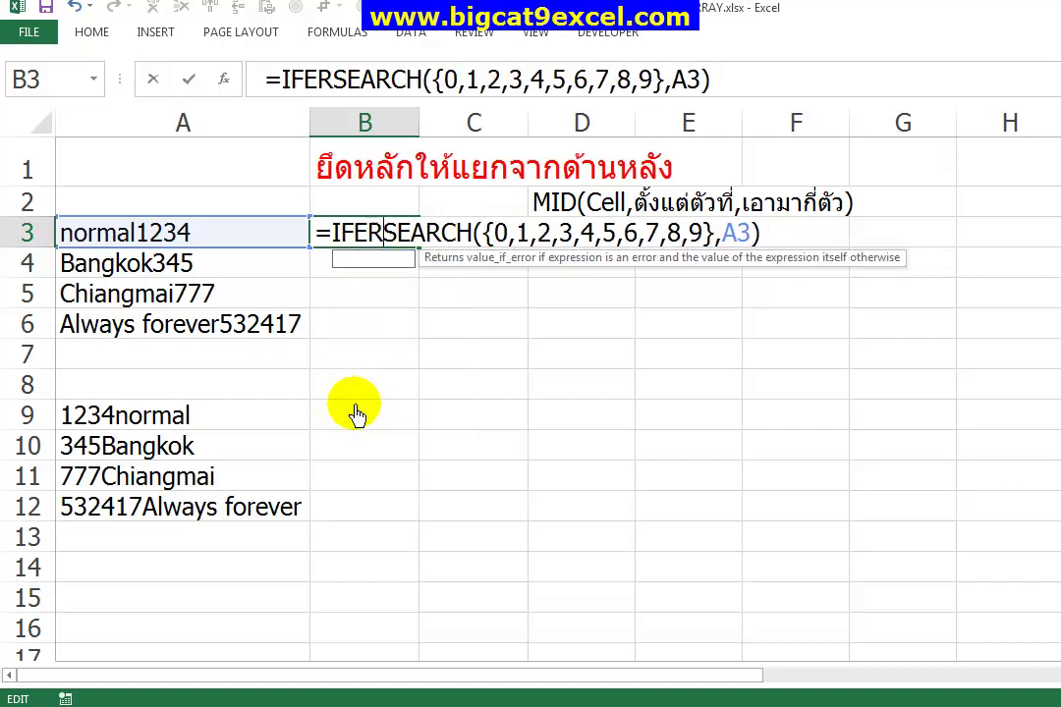
{"action": "type", "text": "ROR("}
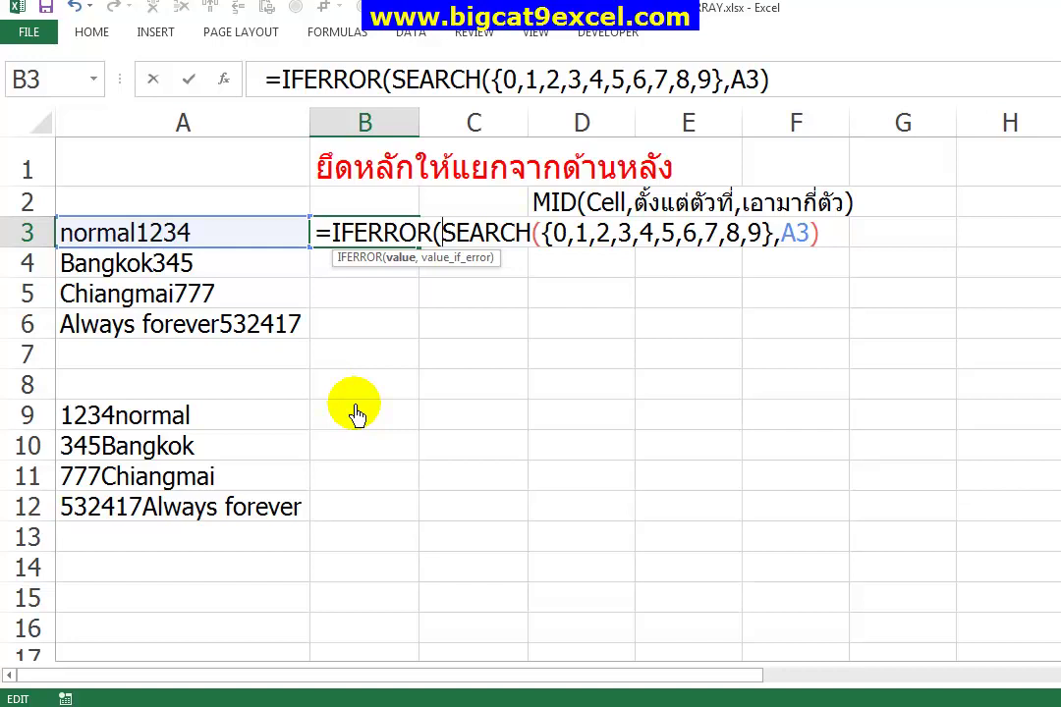
{"action": "key", "text": "End"}
{"action": "type", "text": ",\"\")"}
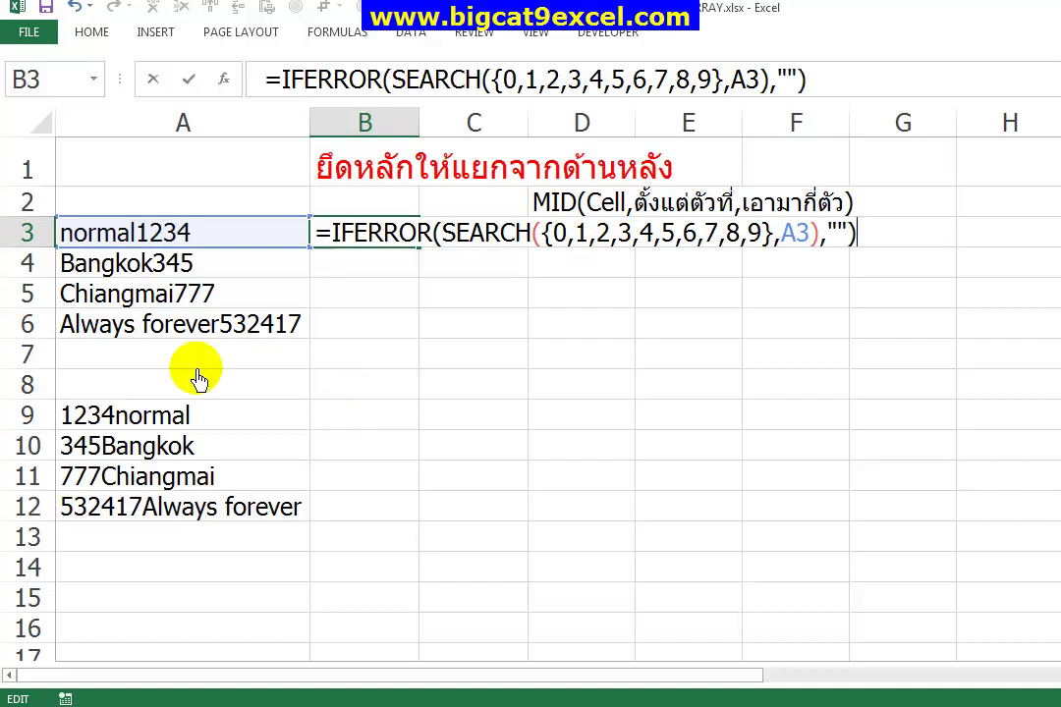
{"action": "left_click", "coordinate": [331, 240]}
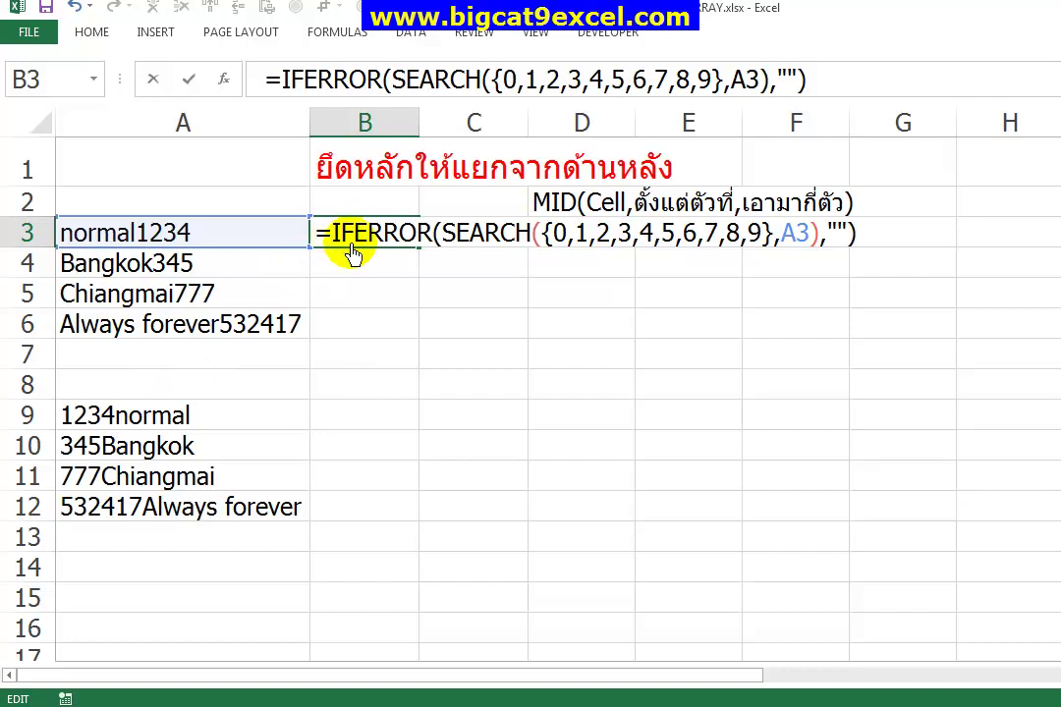
{"action": "type", "text": "MIN("}
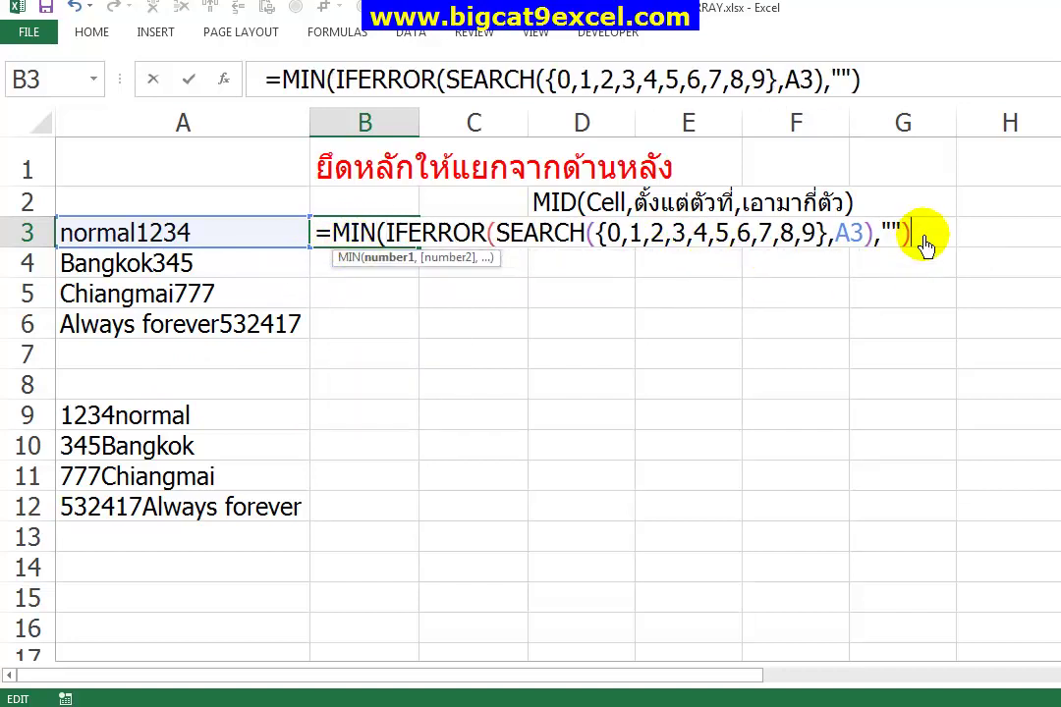
{"action": "type", "text": ")"}
{"action": "key", "text": "ctrl+shift+Return"}
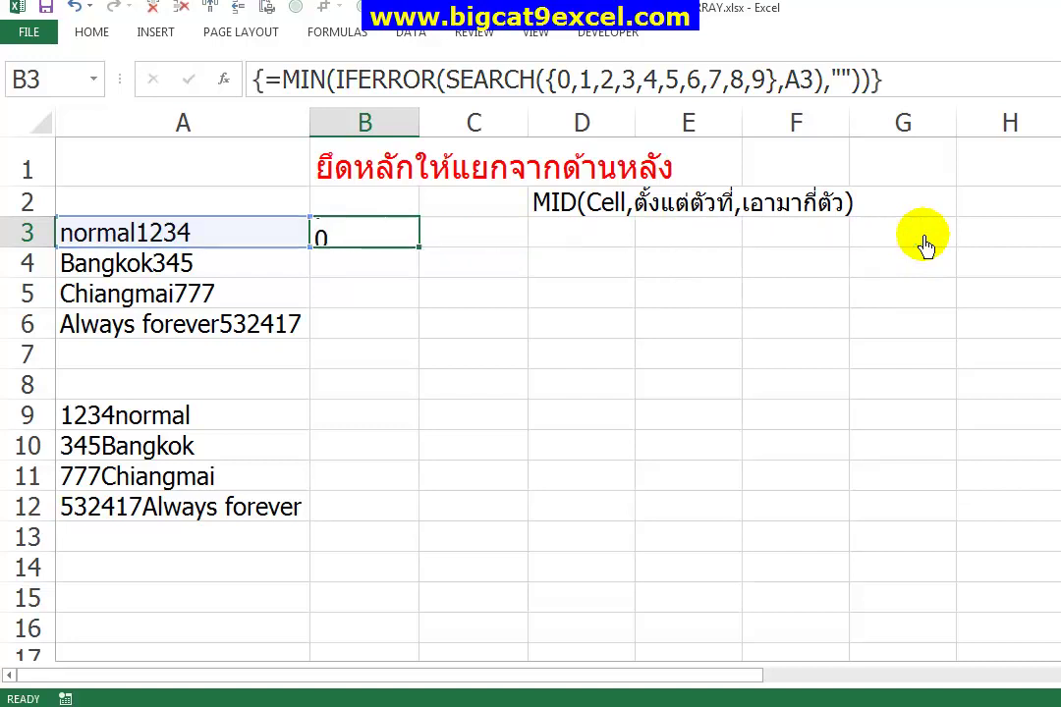
{"action": "key", "text": "Right"}
{"action": "key", "text": "Right"}
Add the note 'Ctrl + Shift -> Enter' in D3 and copy B3's array formula into B4:B6.
{"action": "type", "text": "C"}
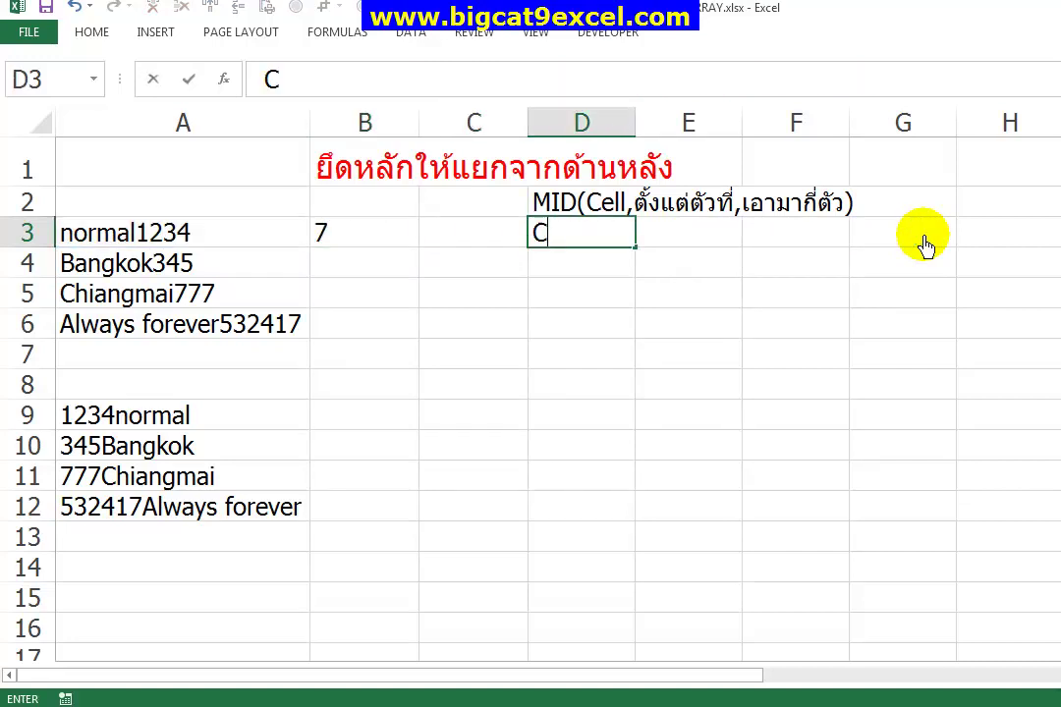
{"action": "type", "text": "trl + Shift -> Enter"}
{"action": "key", "text": "Return"}
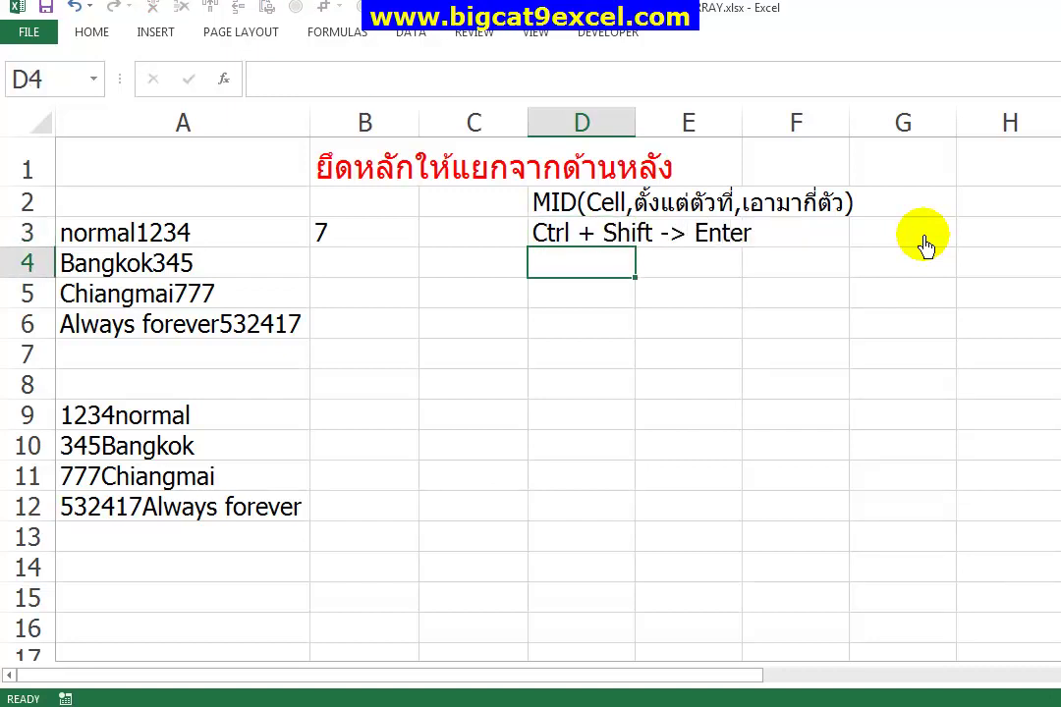
{"action": "key", "text": "Left"}
{"action": "key", "text": "Left"}
{"action": "key", "text": "Up"}
{"action": "key", "text": "ctrl+c"}
{"action": "key", "text": "Down"}
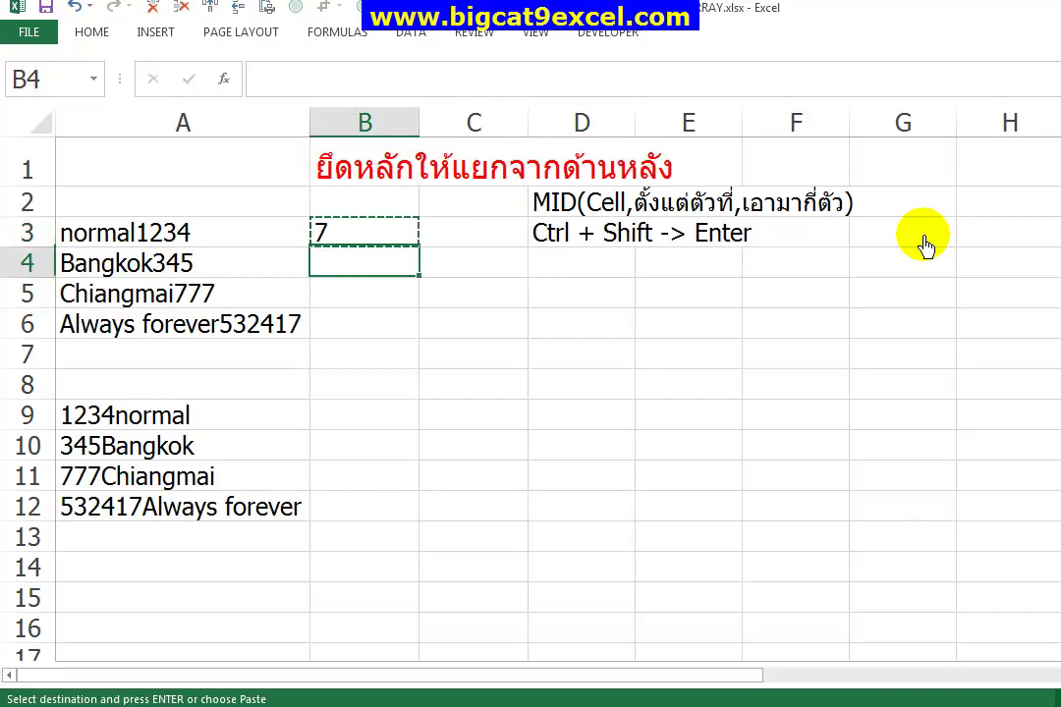
{"action": "key", "text": "shift+Down"}
{"action": "key", "text": "shift+Down"}
{"action": "key", "text": "Return"}
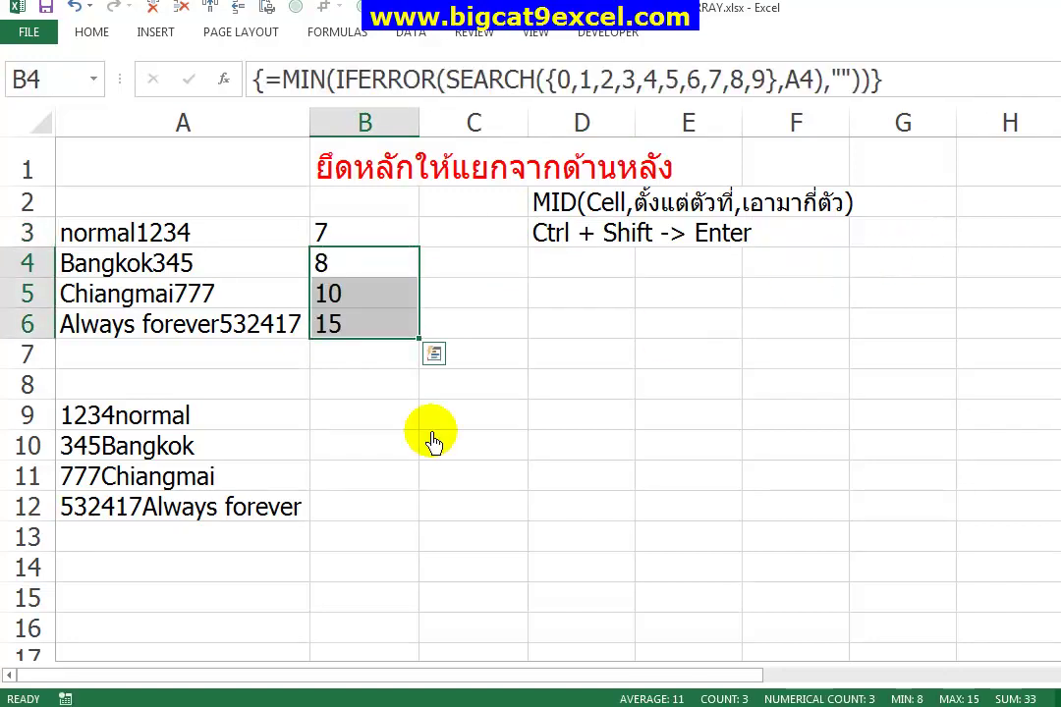
{"action": "left_click_drag", "start_coordinate": [354, 236], "coordinate": [362, 328]}
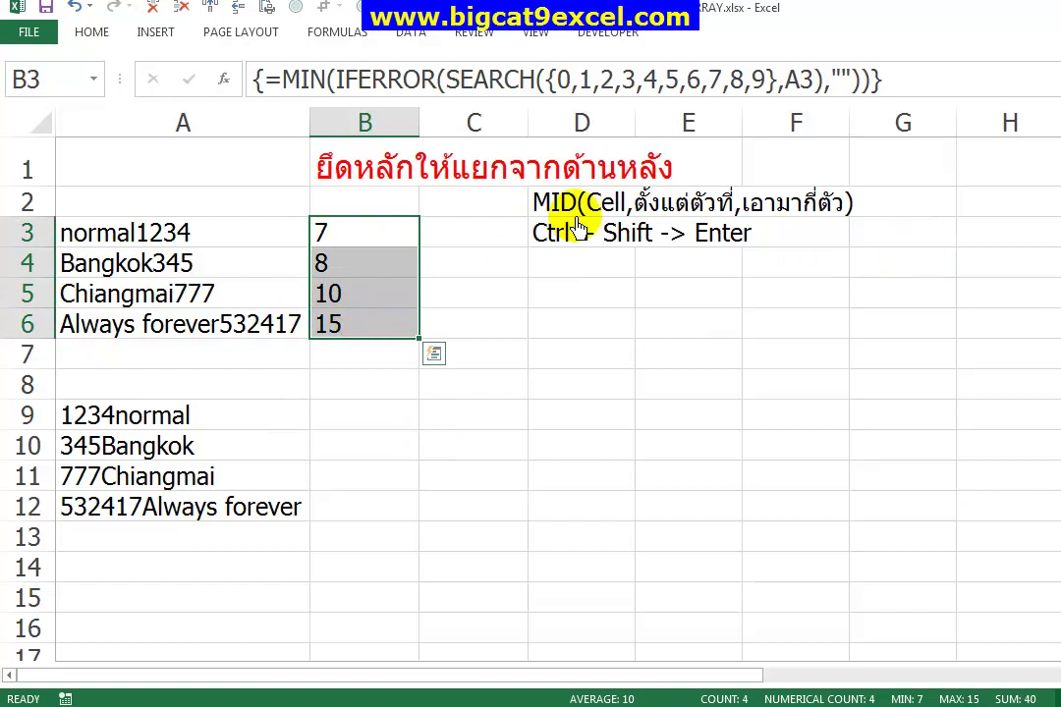
Turn B3 into the array formula =MID(A3,MIN(...),99), returning 1234.
{"action": "left_click", "coordinate": [353, 245]}
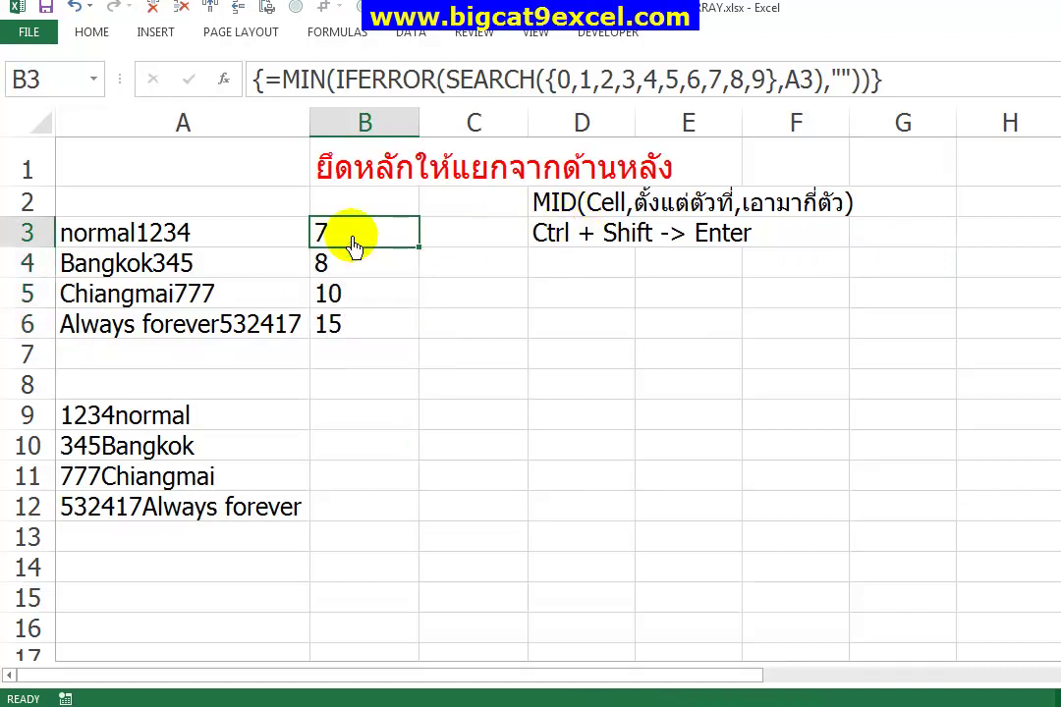
{"action": "double_click", "coordinate": [352, 242]}
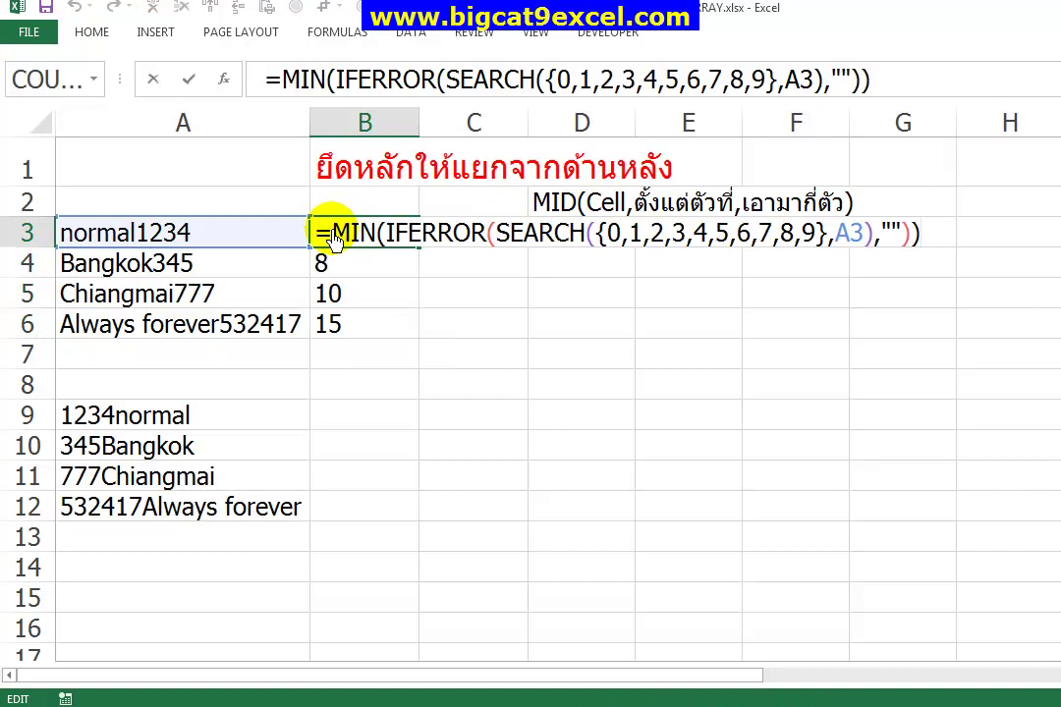
{"action": "left_click", "coordinate": [331, 236]}
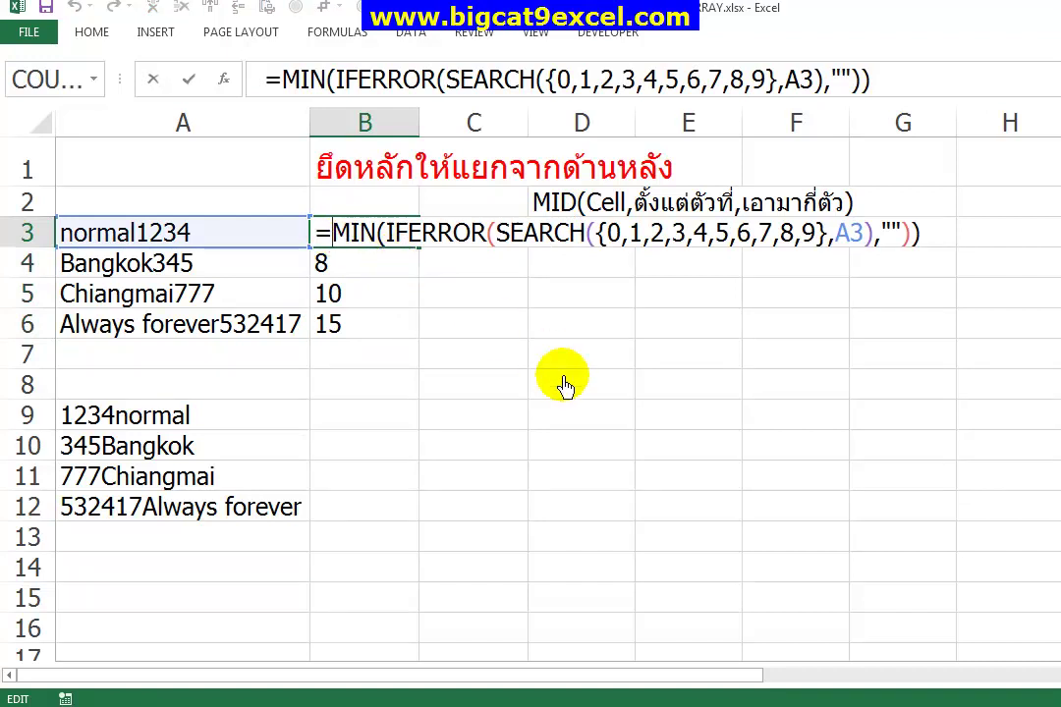
{"action": "type", "text": "mid"}
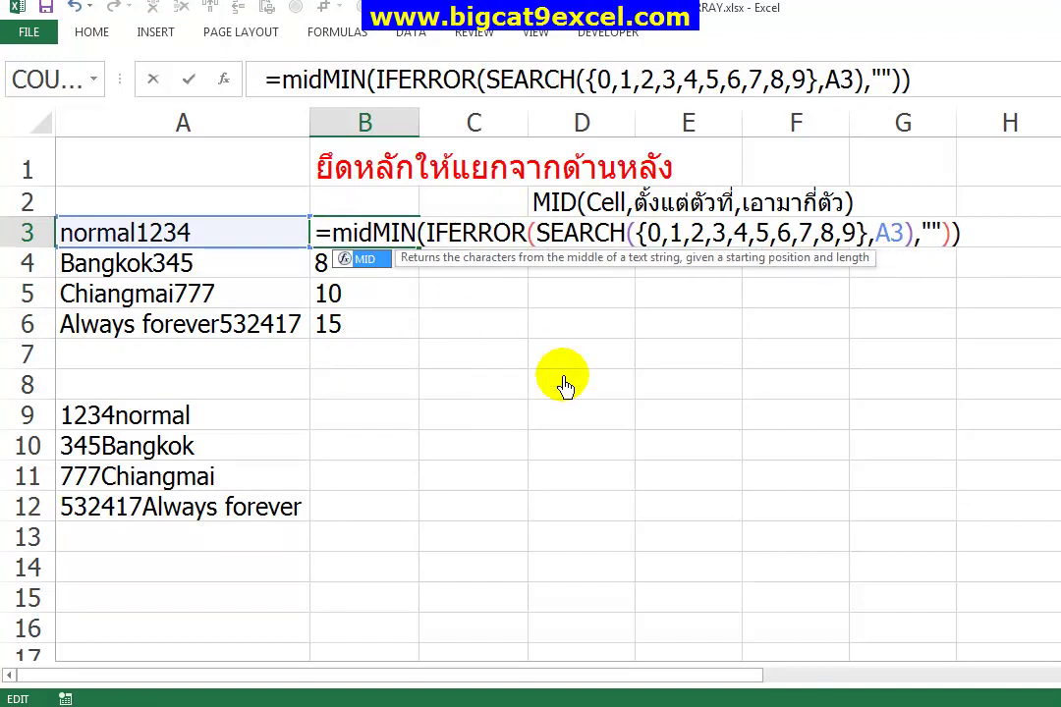
{"action": "type", "text": "(A3"}
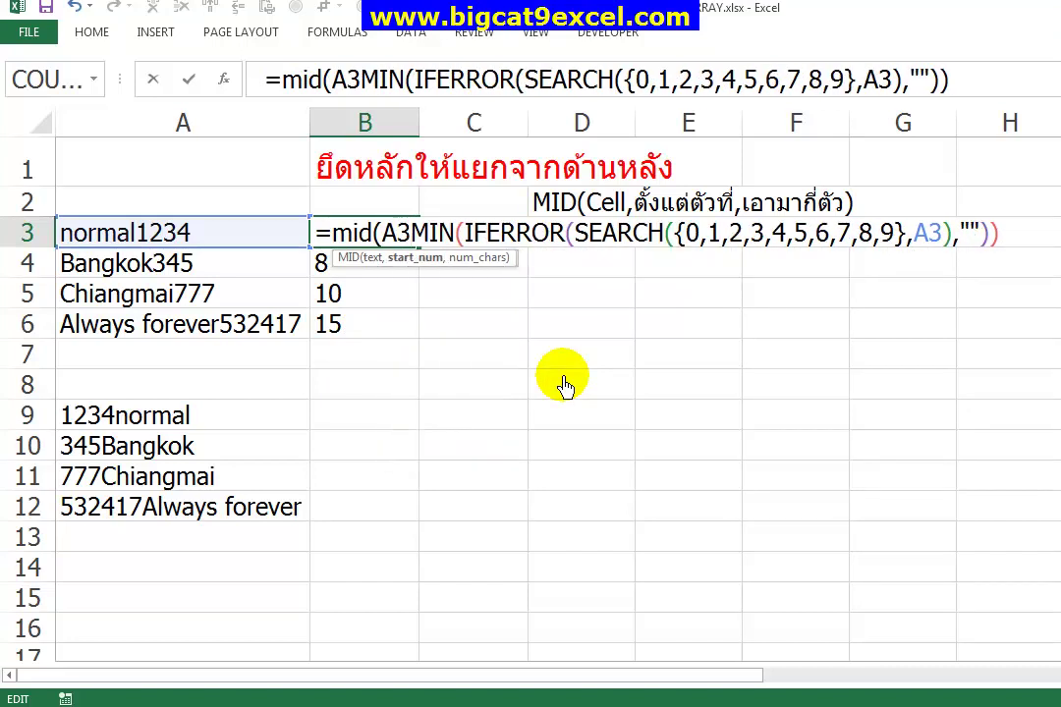
{"action": "type", "text": ","}
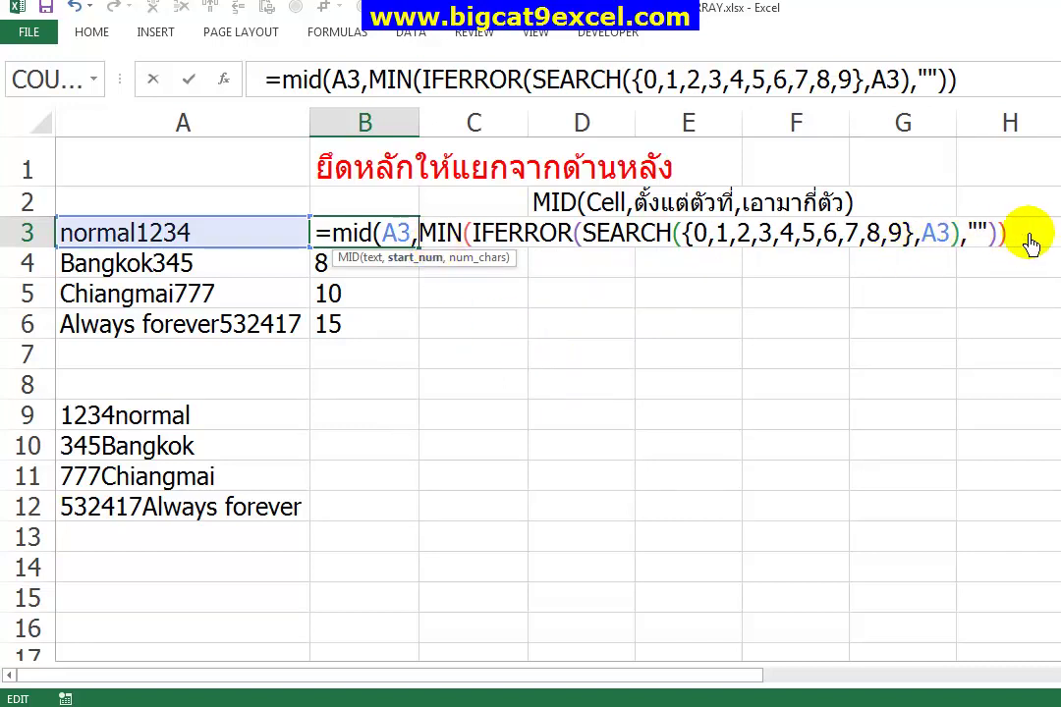
{"action": "type", "text": ",99)"}
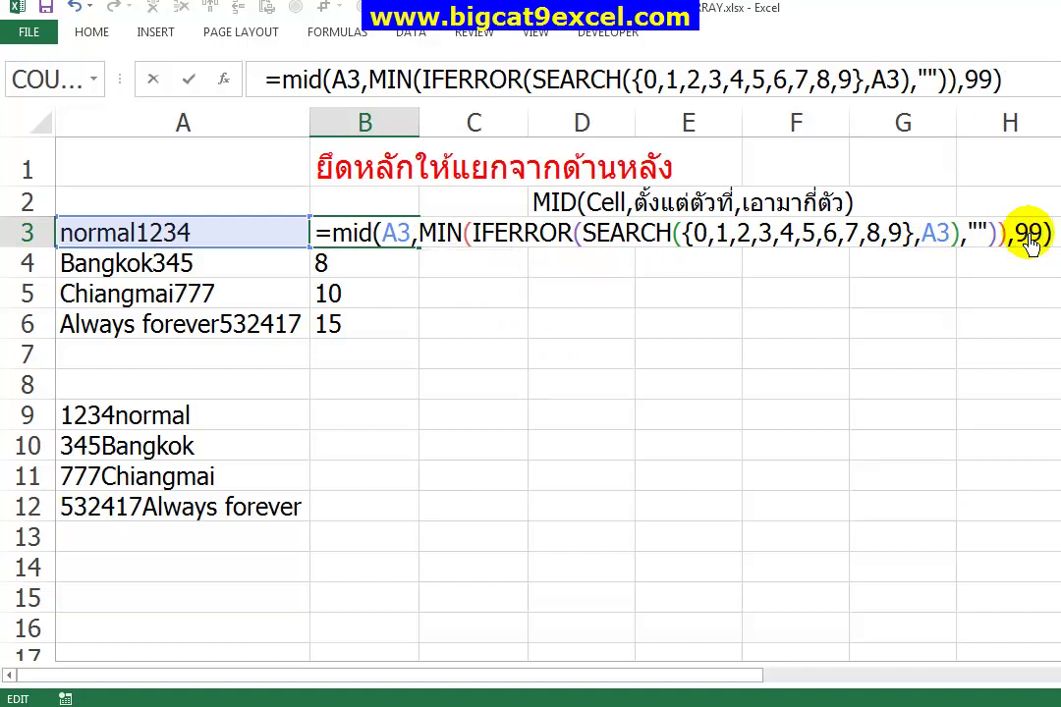
{"action": "key", "text": "ctrl+shift+Return"}
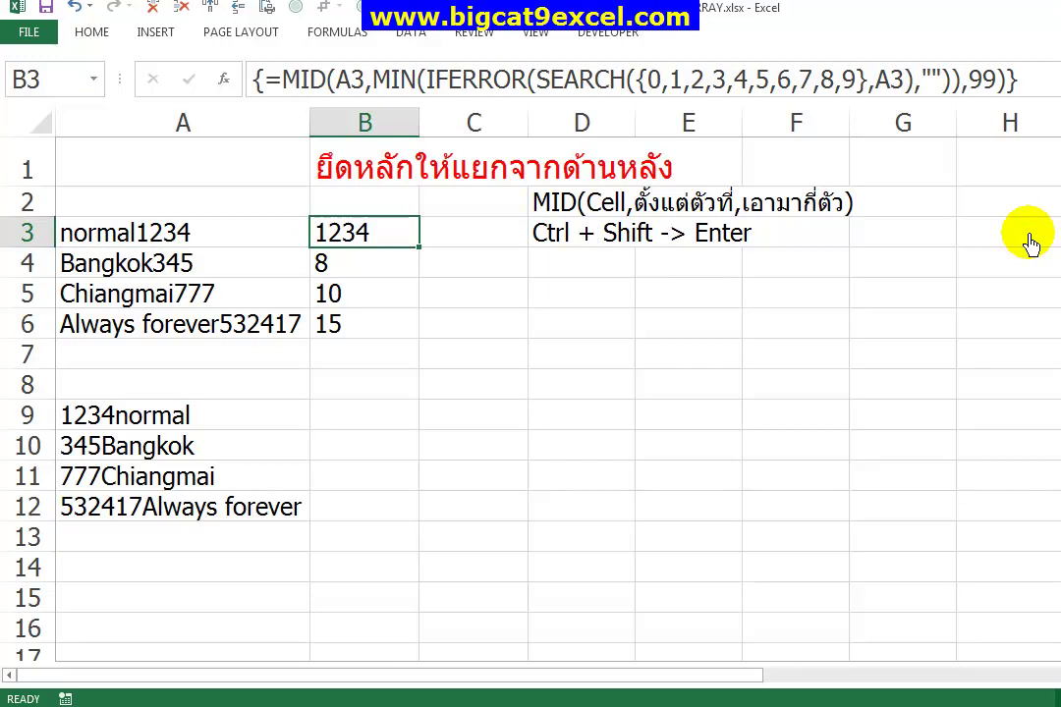
{"action": "key", "text": "Down"}
Copy B3's array MID formula into B4:B6, giving 345, 777 and 532417.
{"action": "key", "text": "shift+Down"}
{"action": "key", "text": "shift+Down"}
{"action": "key", "text": "shift+Up"}
{"action": "key", "text": "shift+Up"}
{"action": "key", "text": "Up"}
{"action": "key", "text": "ctrl+c"}
{"action": "key", "text": "Down"}
{"action": "key", "text": "shift+Down"}
{"action": "key", "text": "shift+Down"}
{"action": "key", "text": "Return"}
{"action": "key", "text": "Up"}
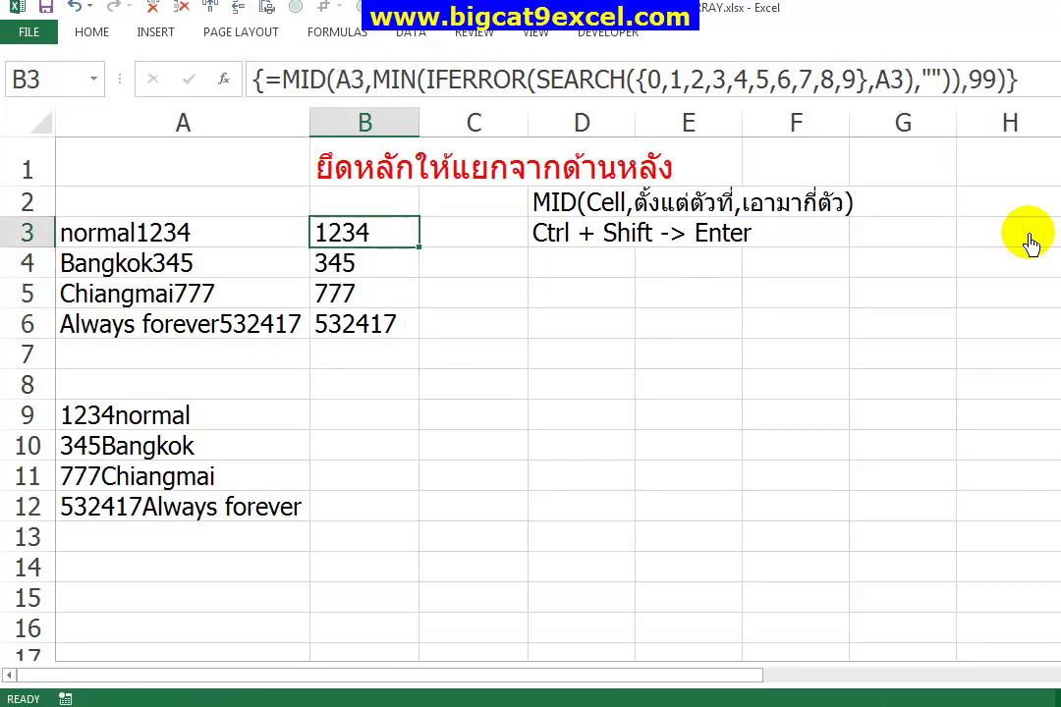
Show B3's MID-MIN-IFERROR-SEARCH array formula in edit mode for review.
{"action": "key", "text": "F2"}
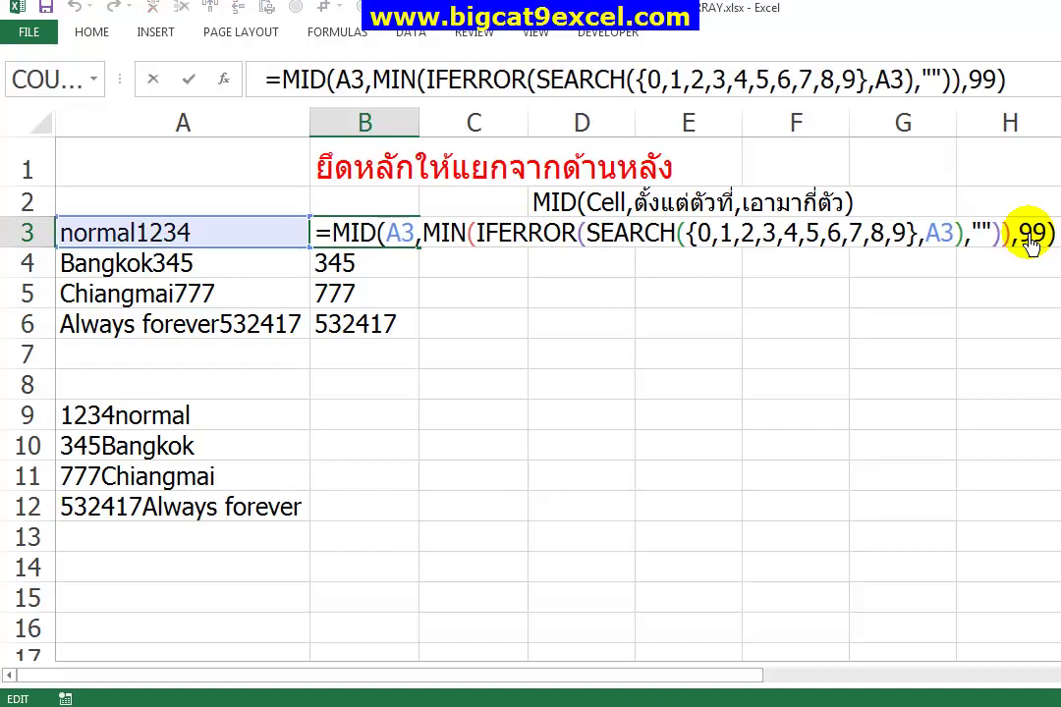